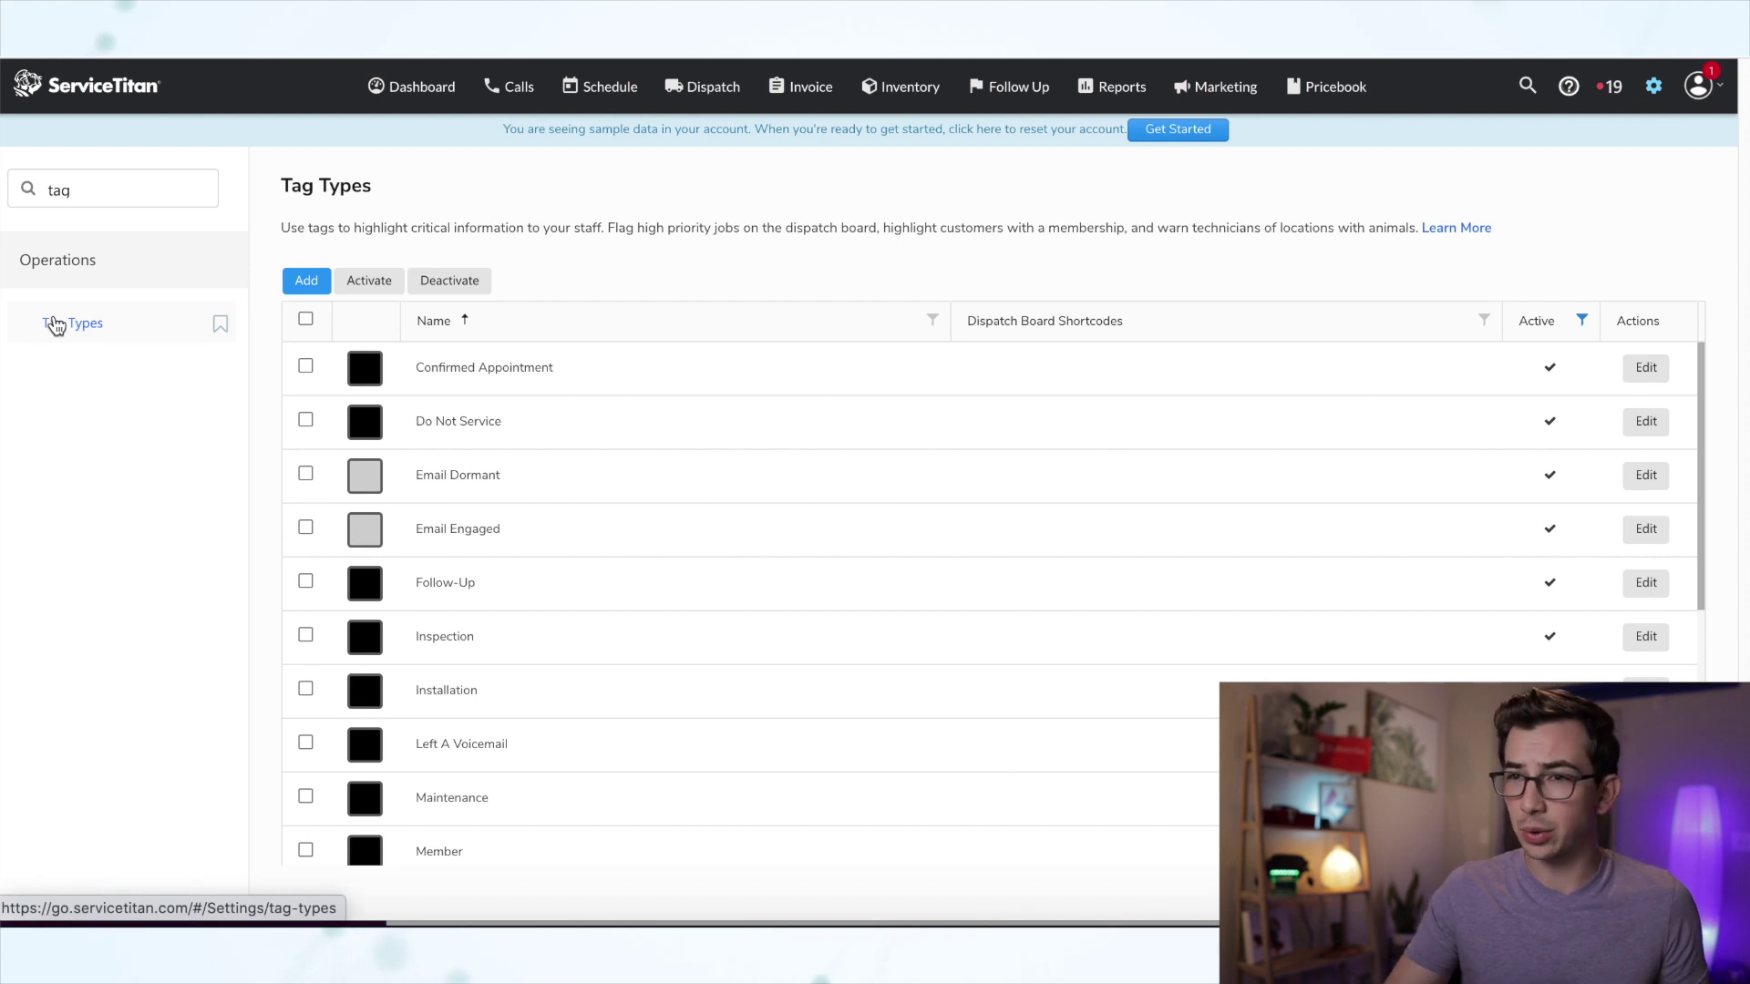
Step: Add a new tag type coloured green #2ccc13 and named 'Happy Call Done'
click(308, 281)
click(473, 242)
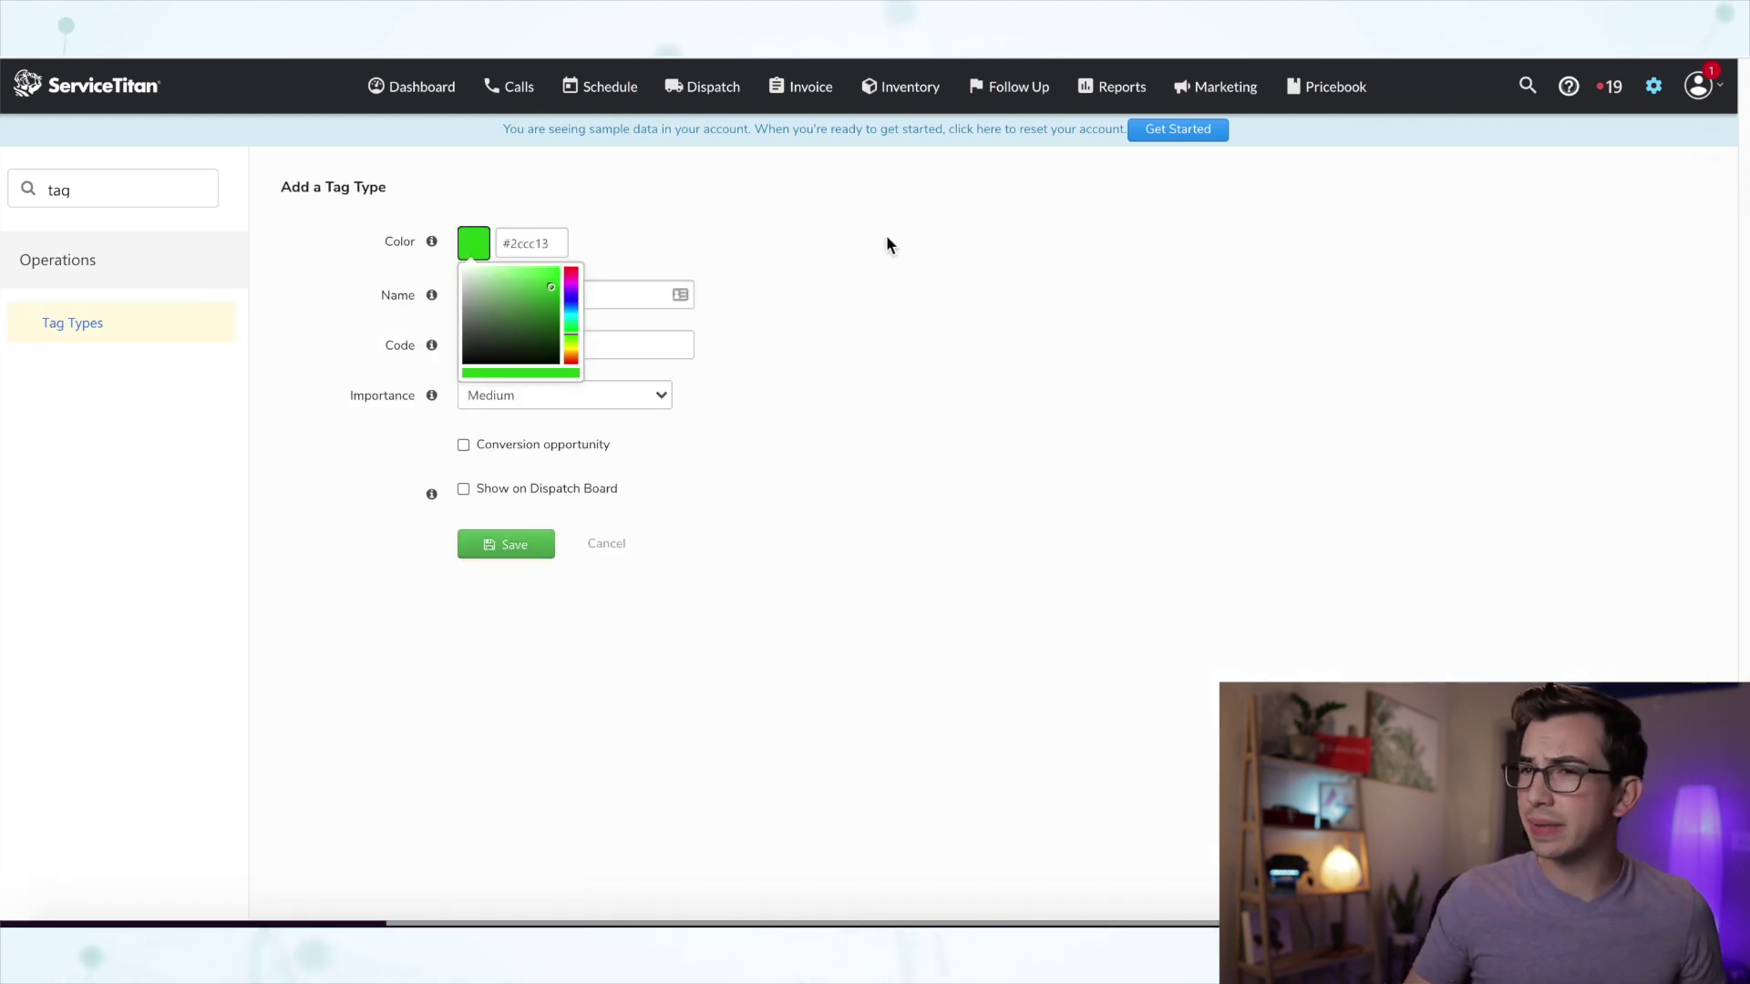
click(890, 238)
click(574, 294)
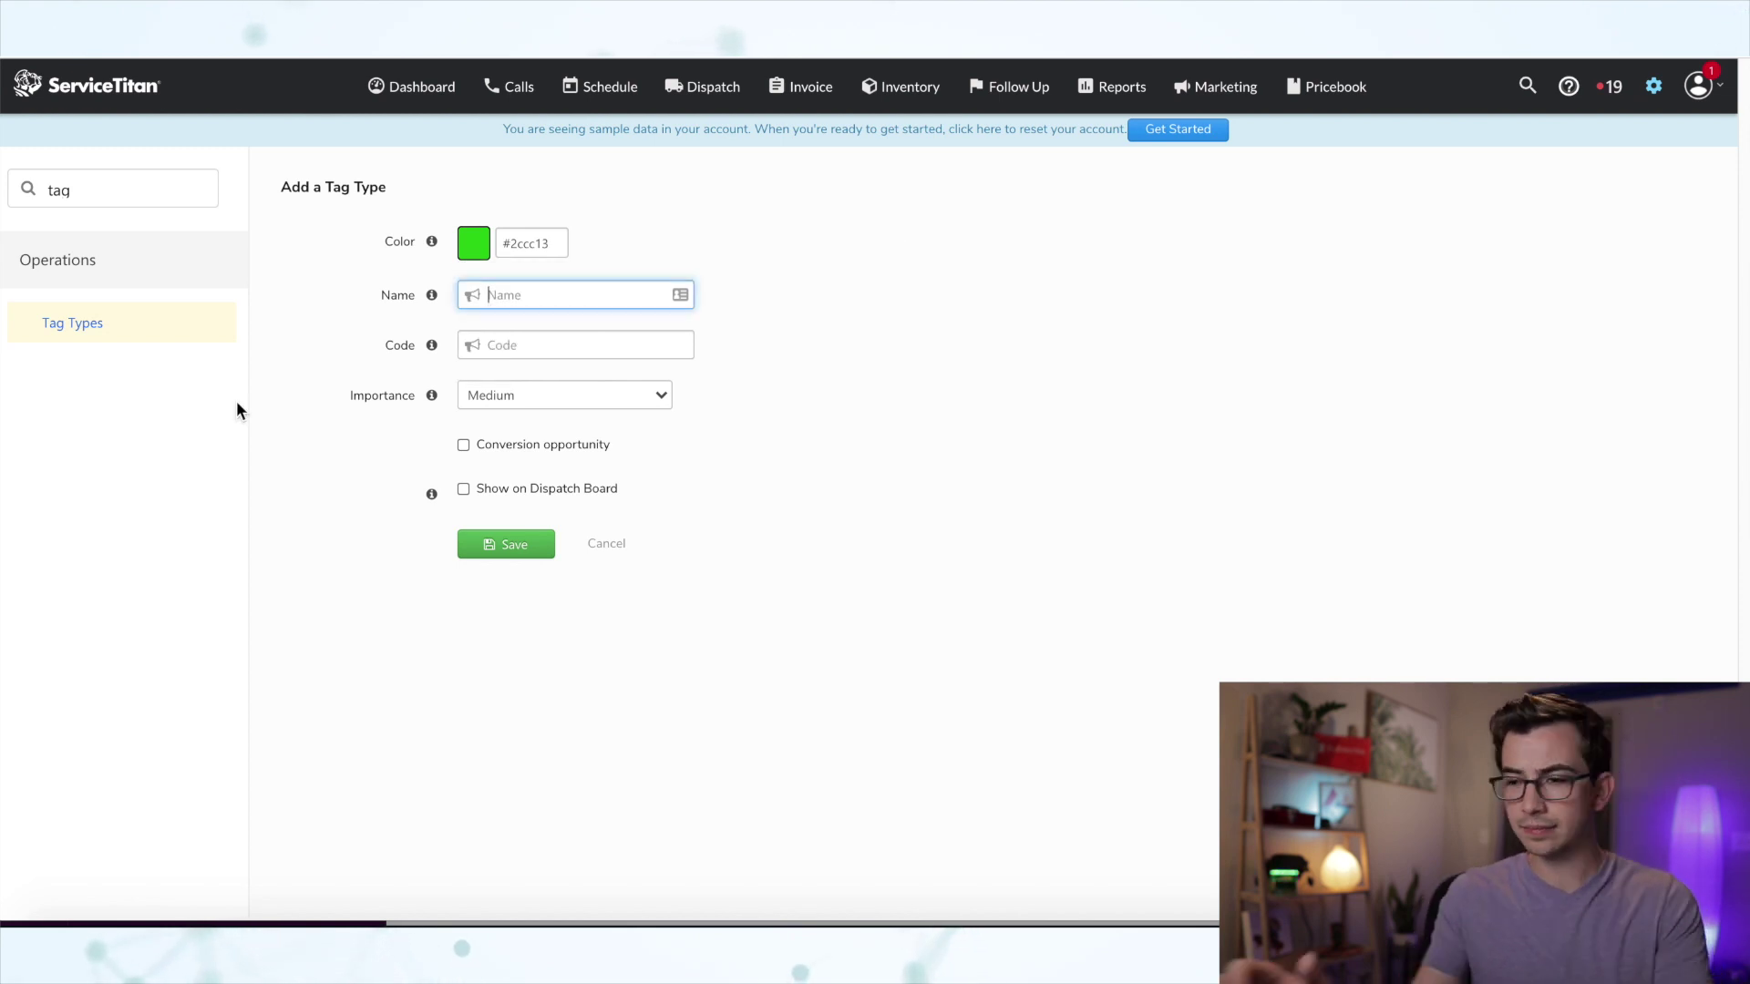
text(Happy Call Done)
click(472, 507)
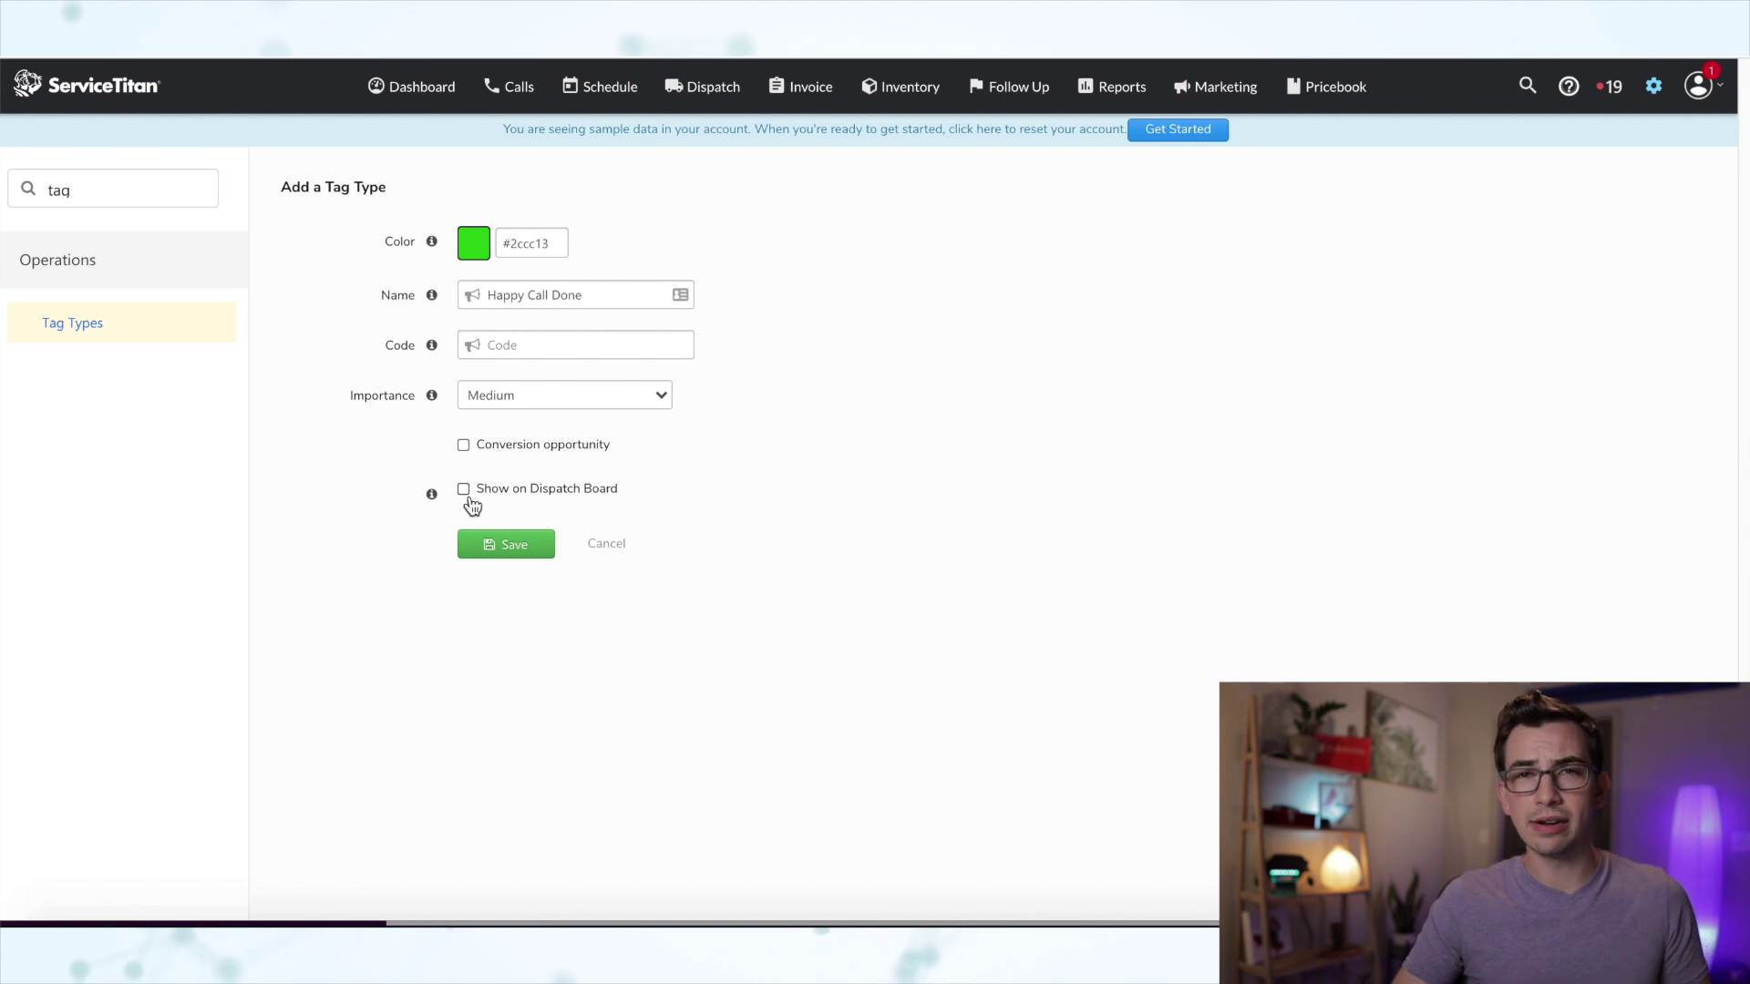
Step: Make the tag show on the Dispatch Board with High importance
click(468, 500)
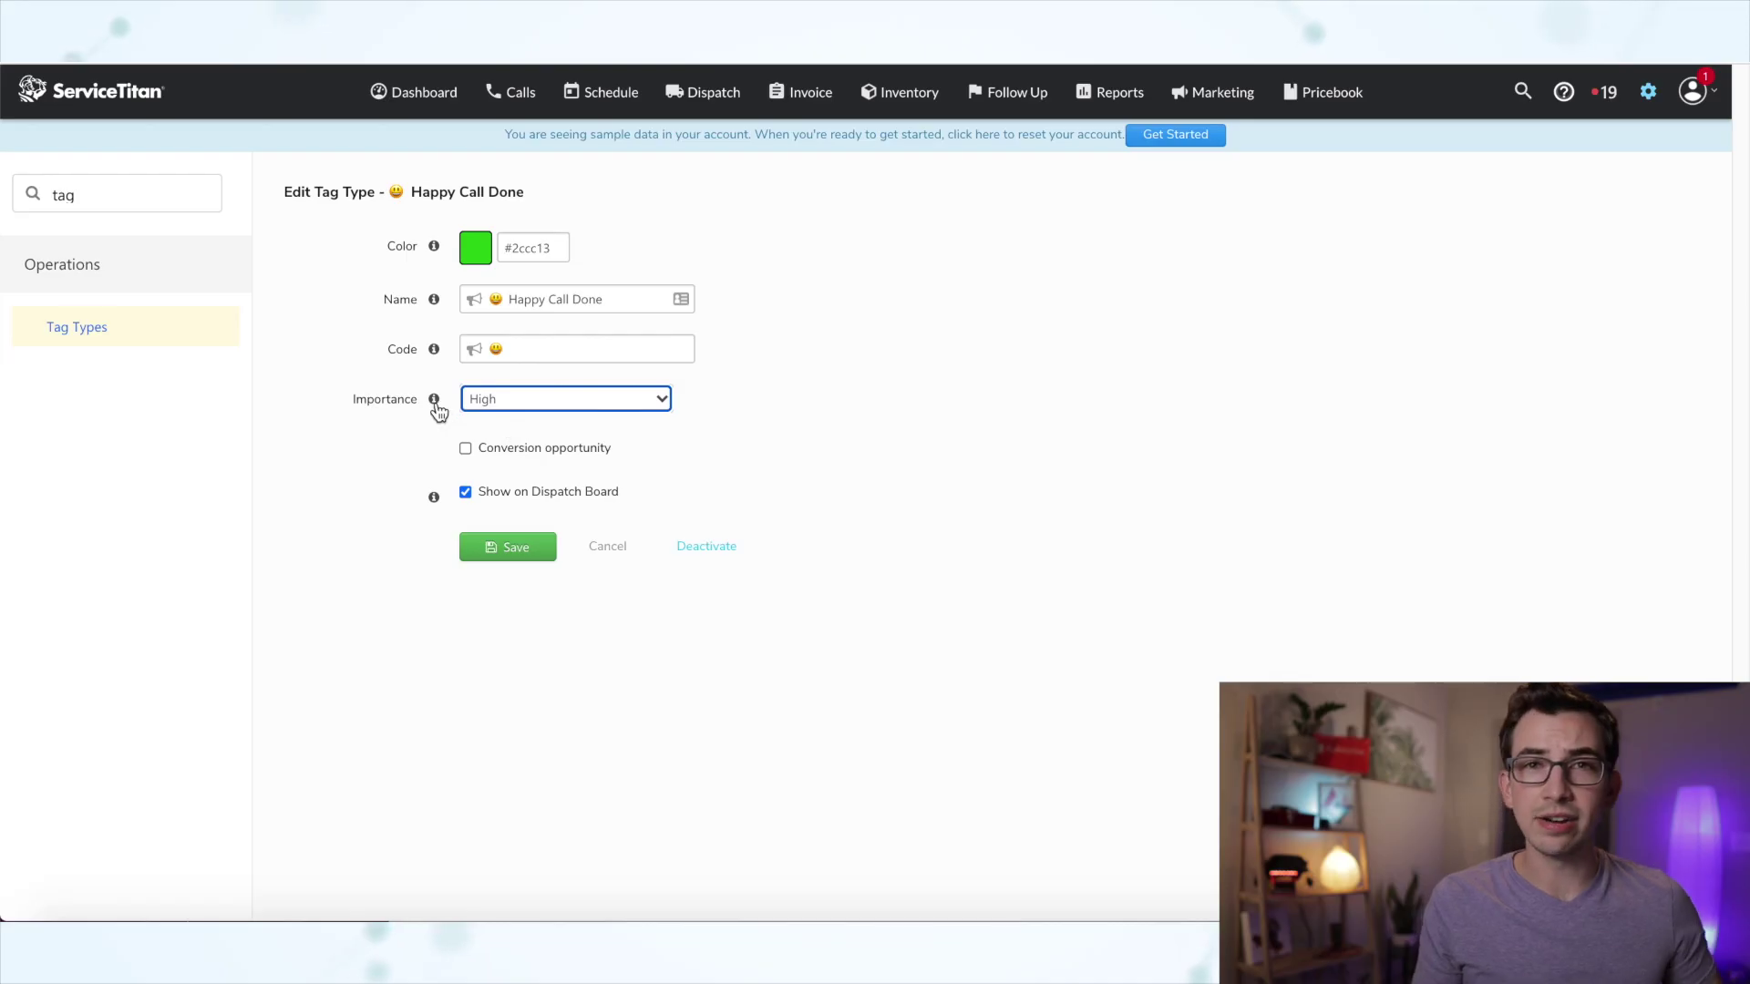
mouse_move(436, 406)
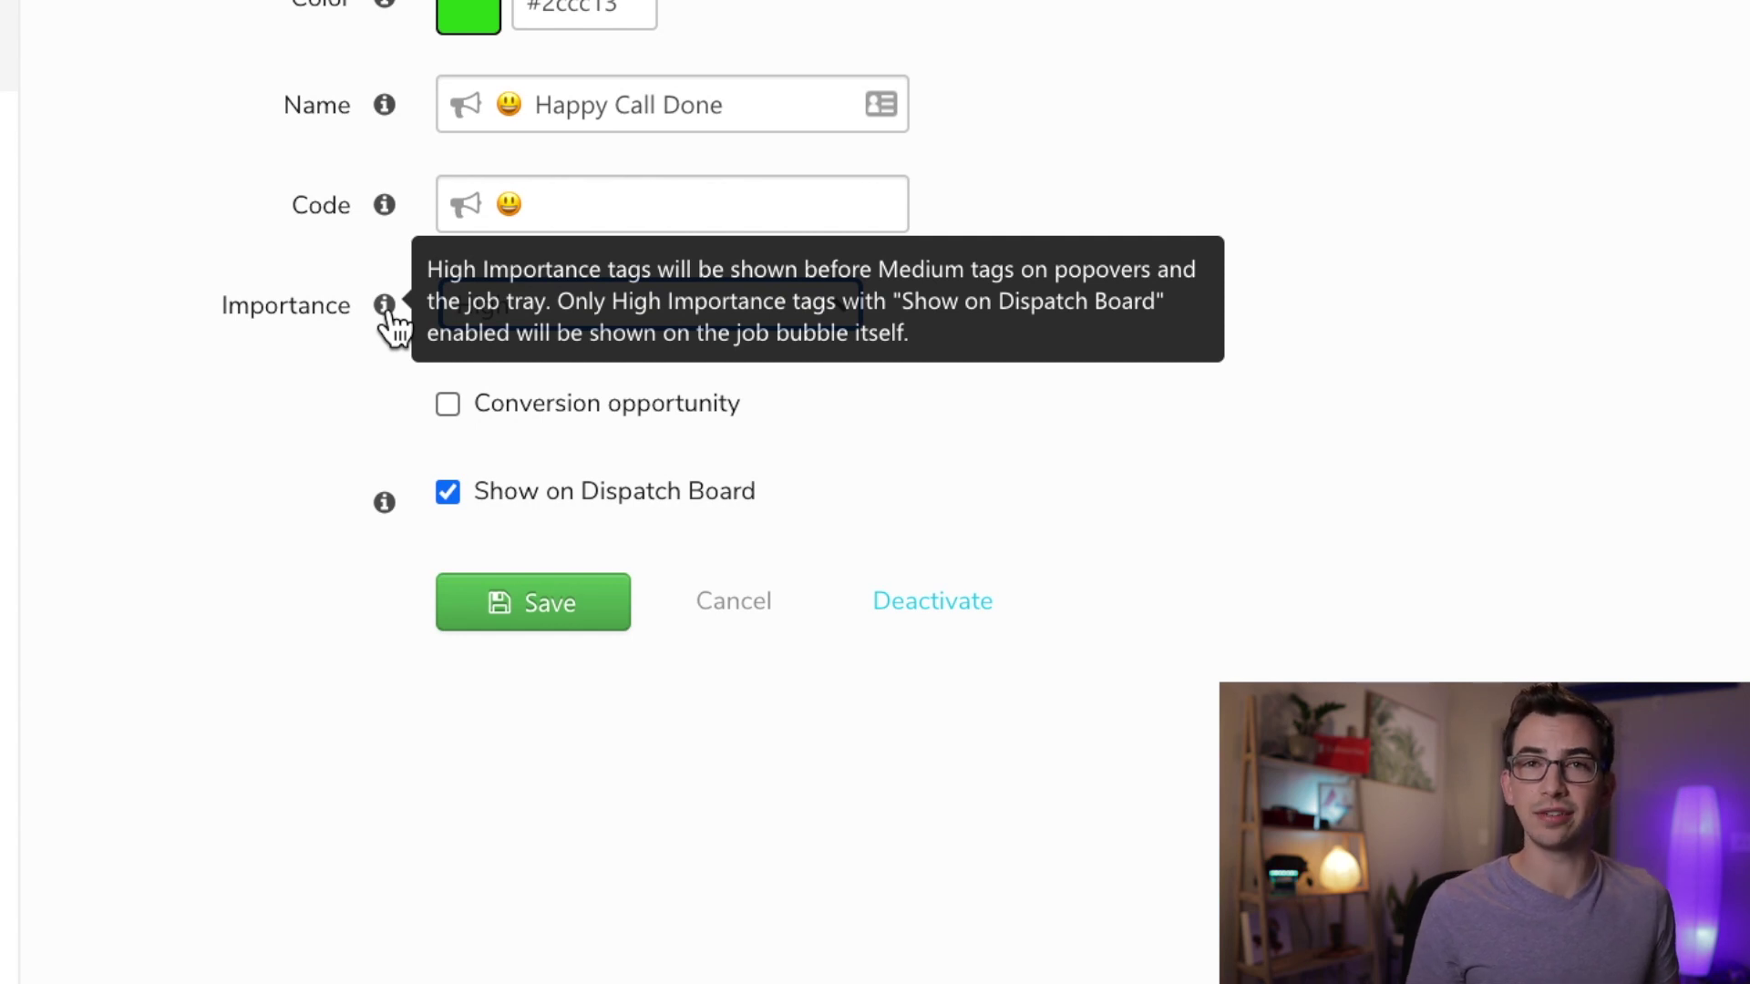
click(702, 318)
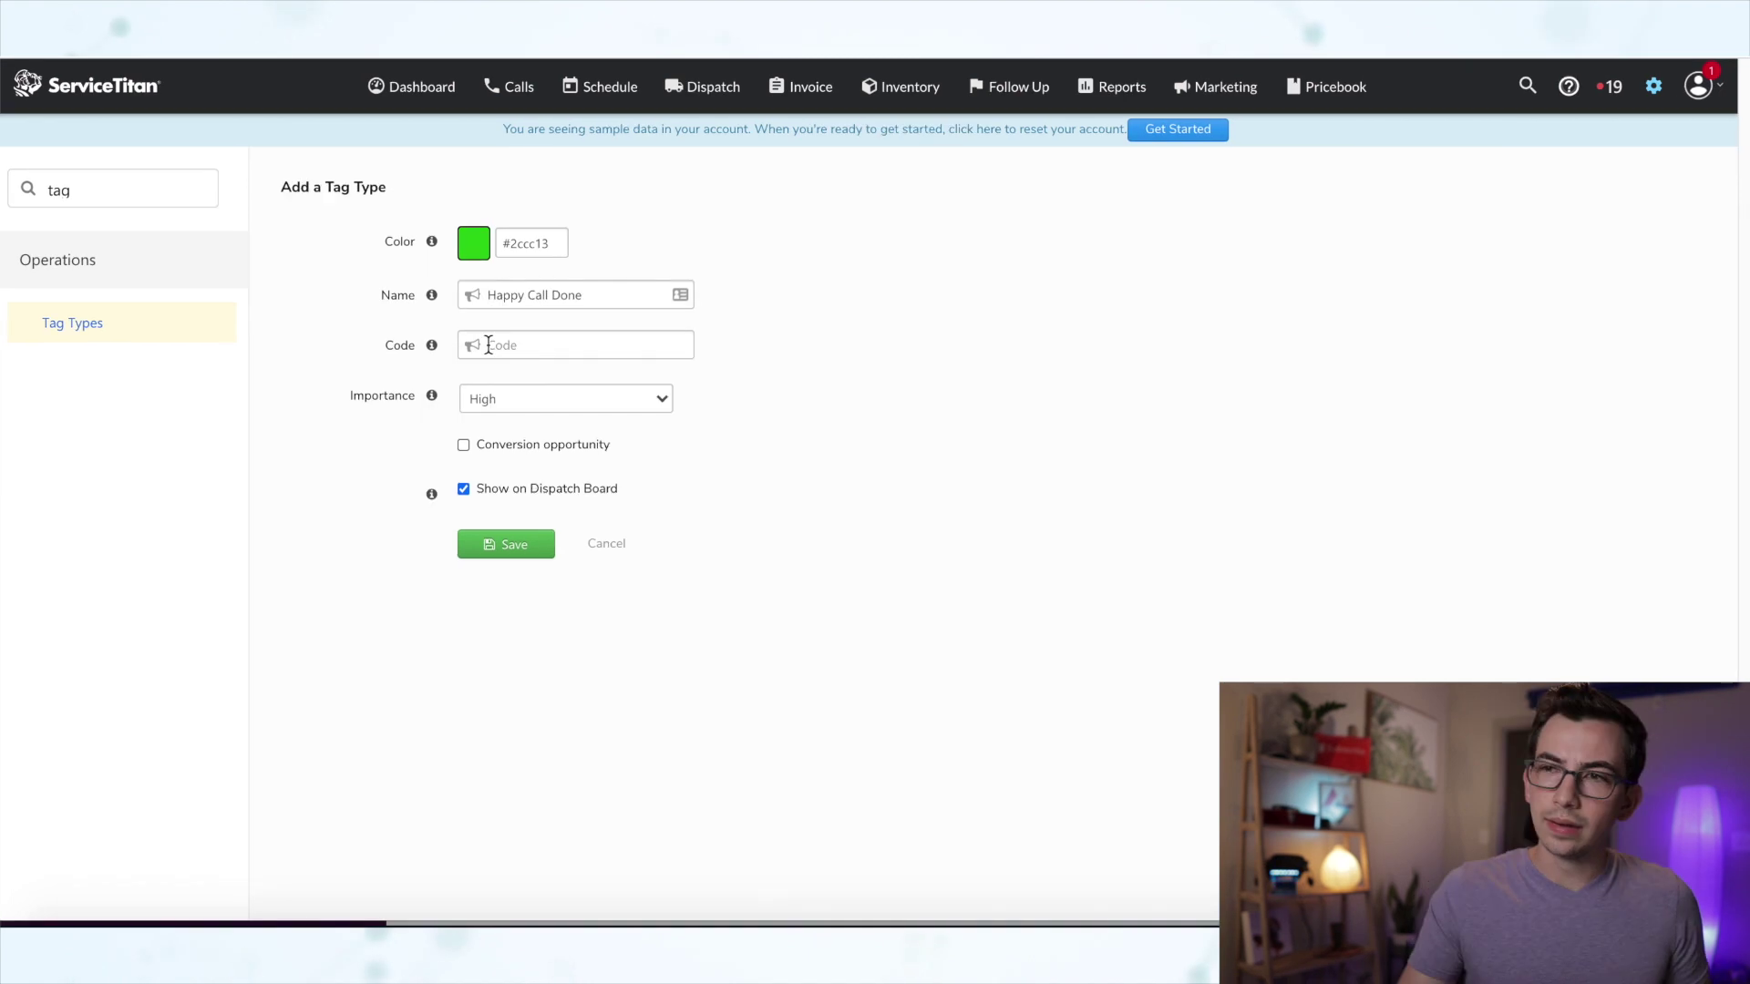
click(488, 344)
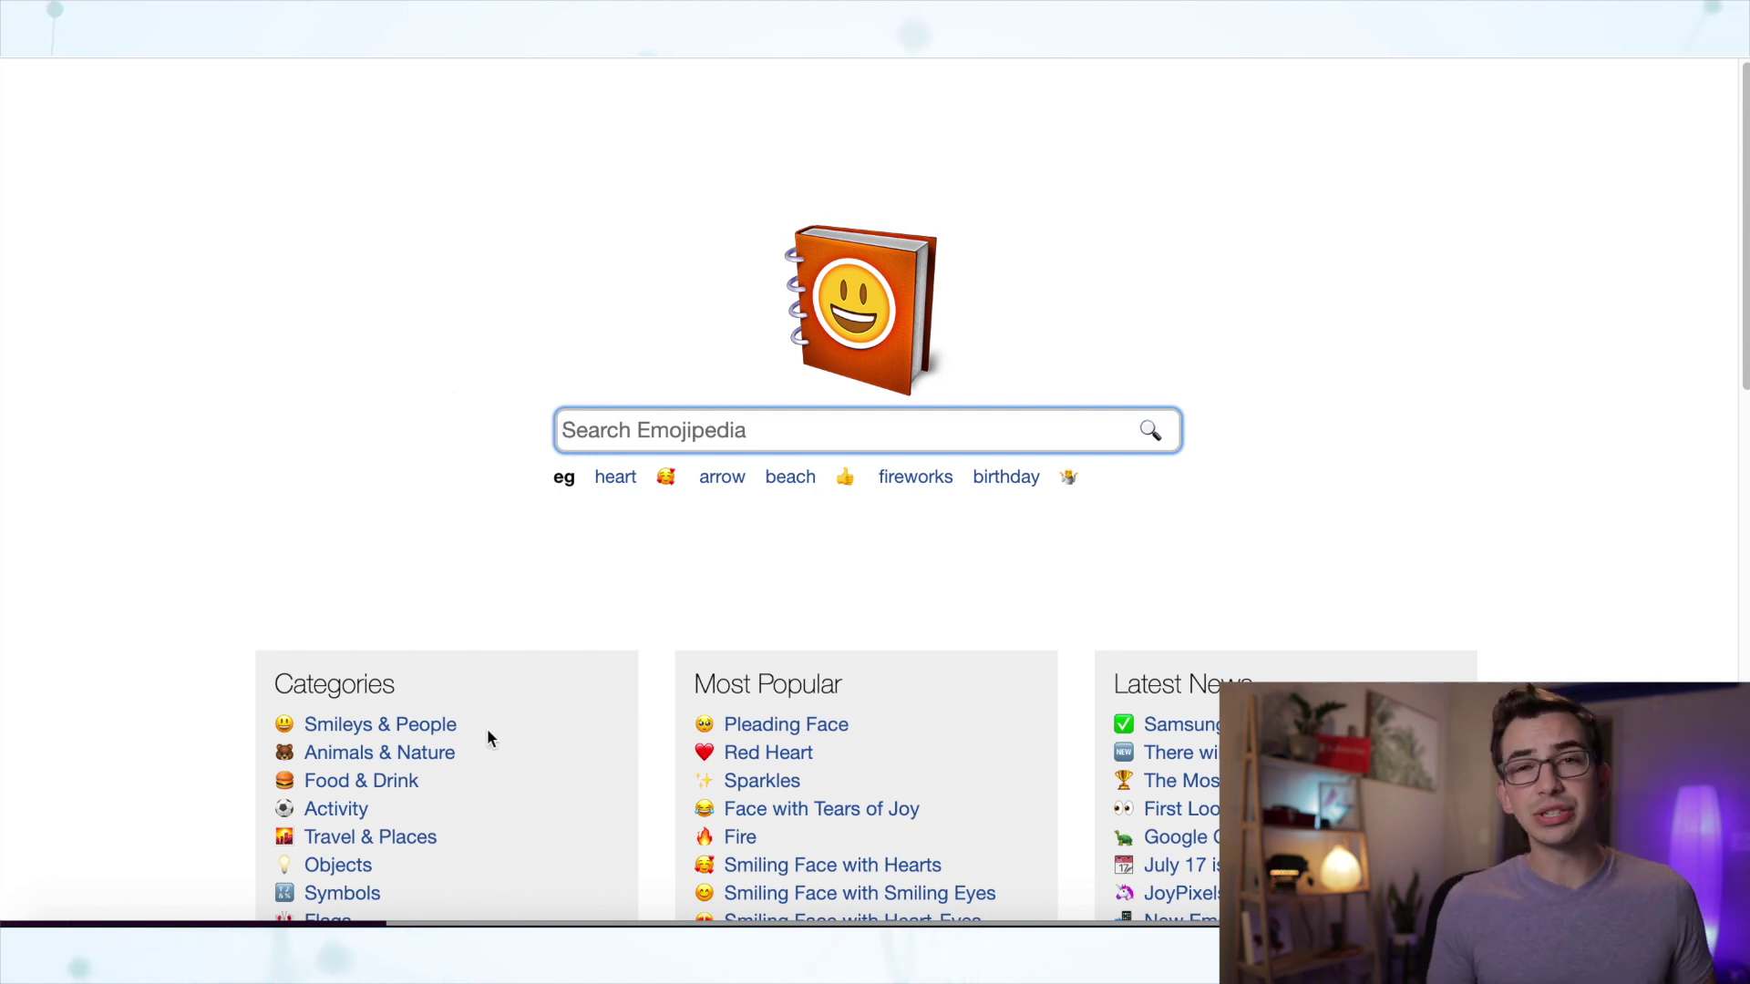
Step: Browse Emojipedia's Smileys & People category for the grinning-face emoji
click(411, 724)
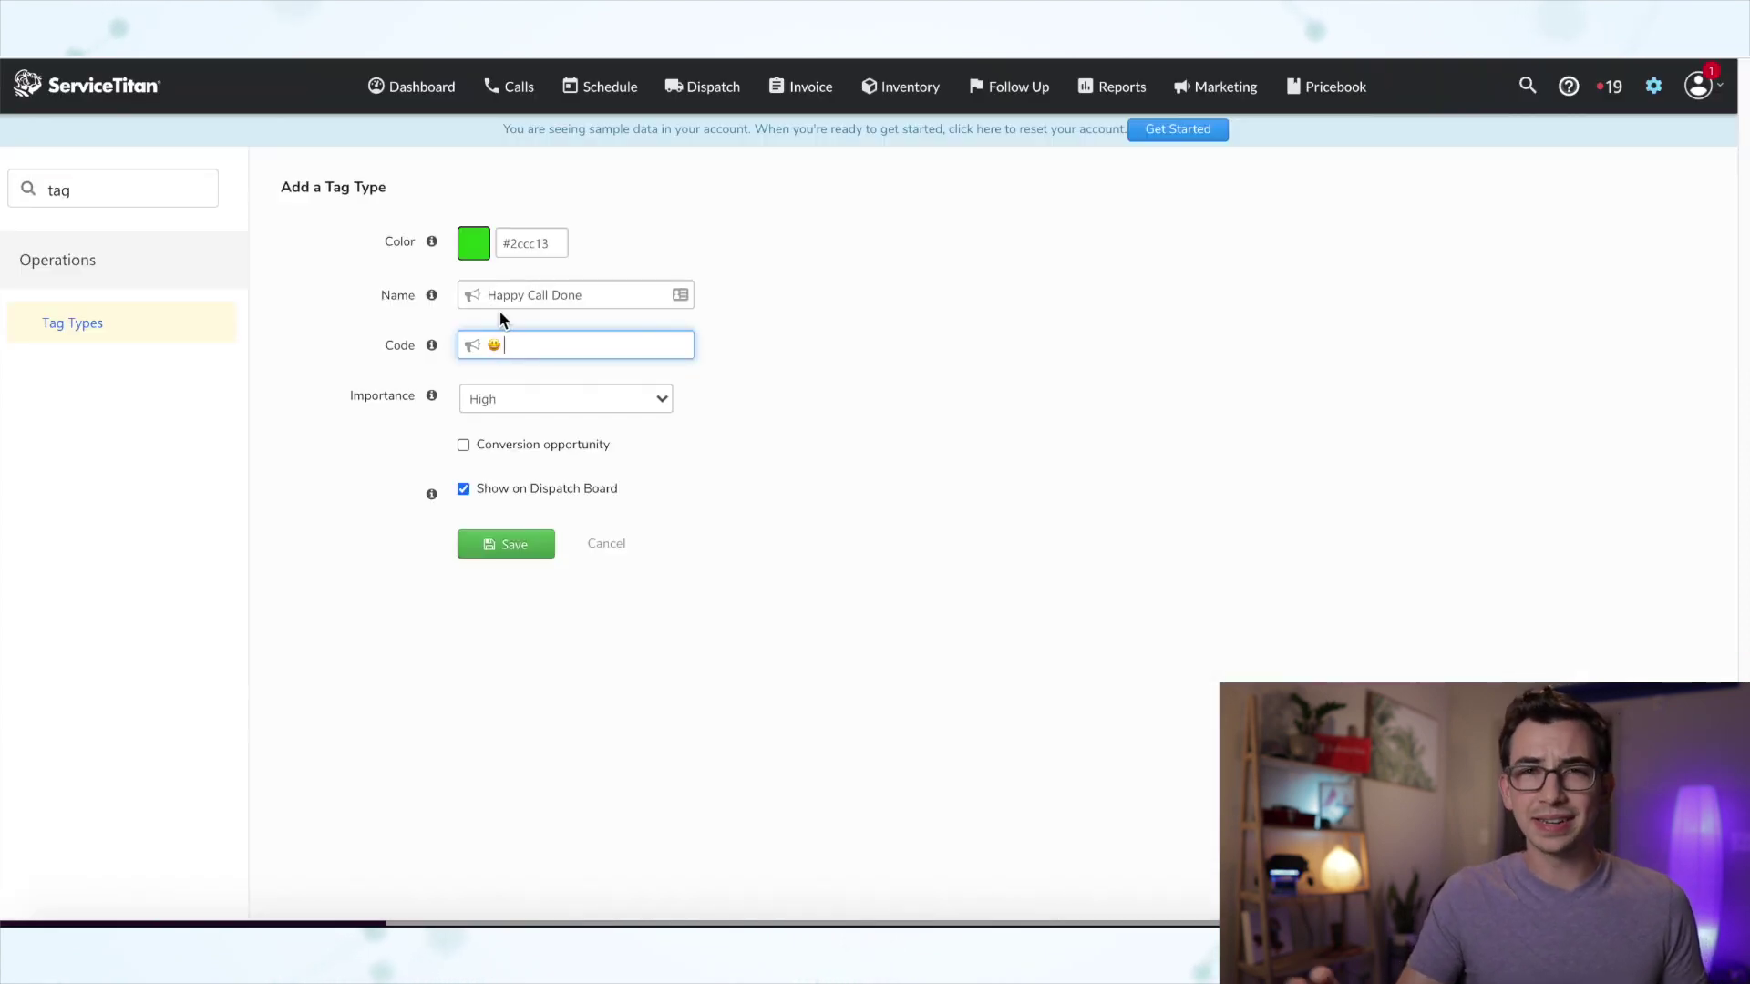
Step: Paste the grinning-face emoji before the Happy Call Done name and save the tag
click(500, 297)
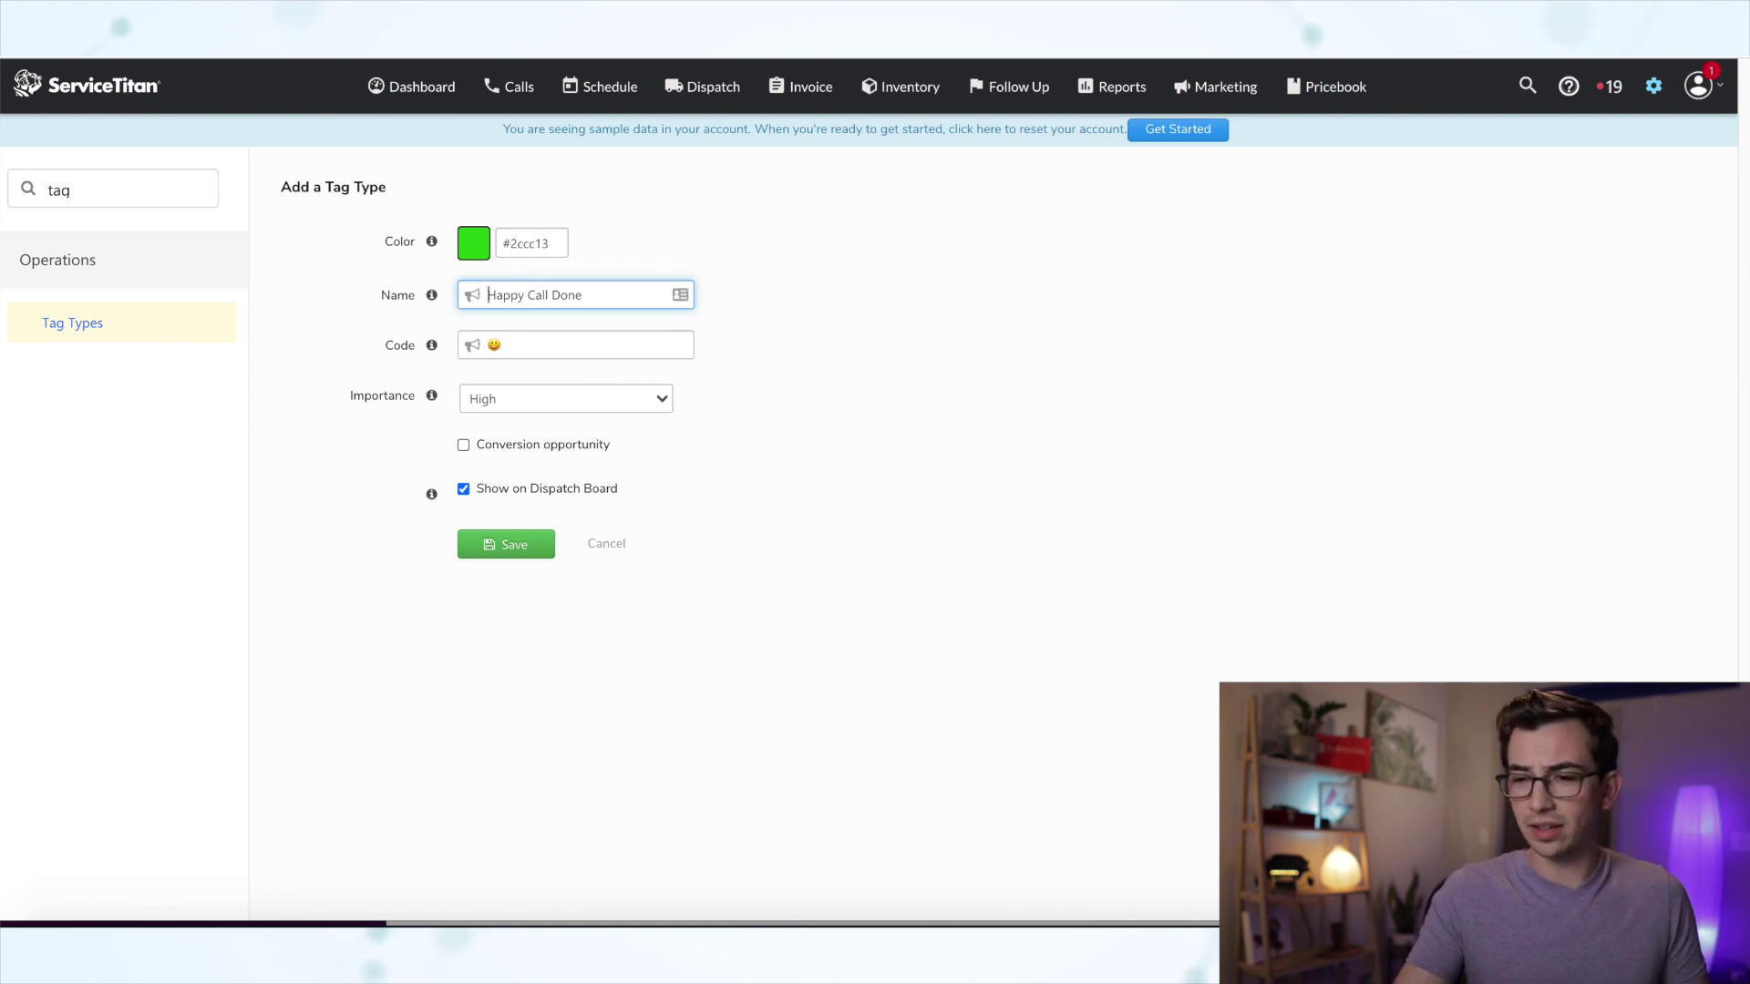
text(😀)
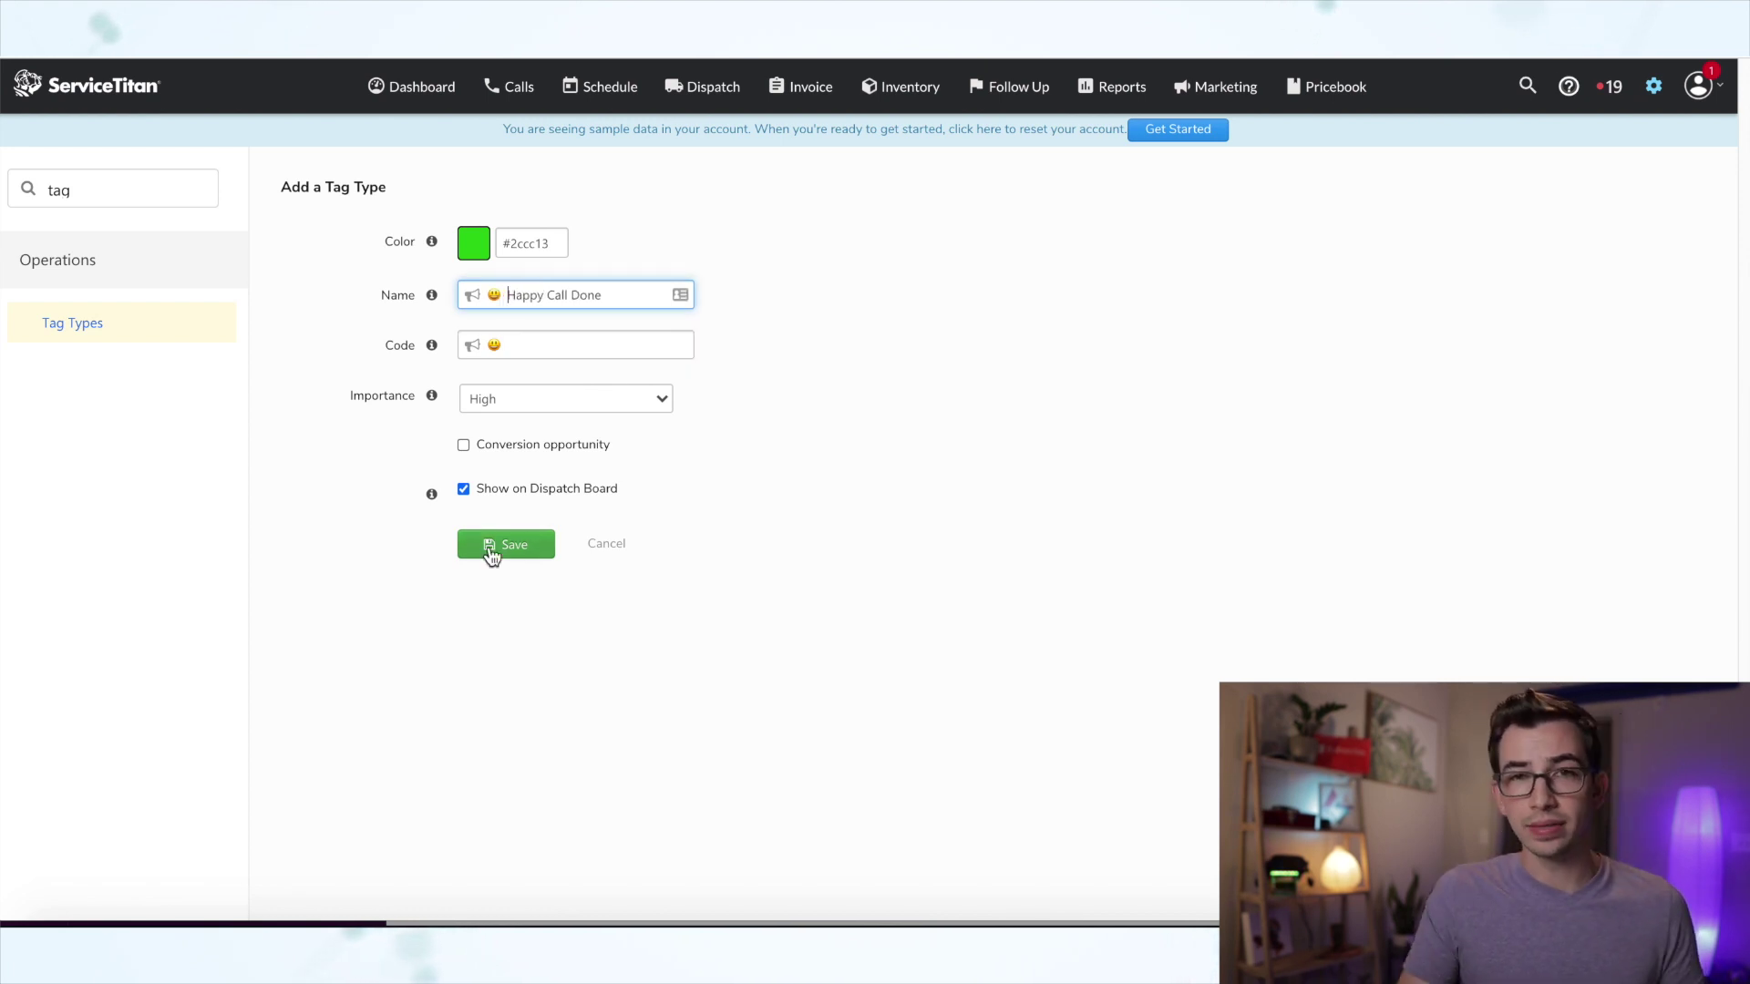
click(492, 548)
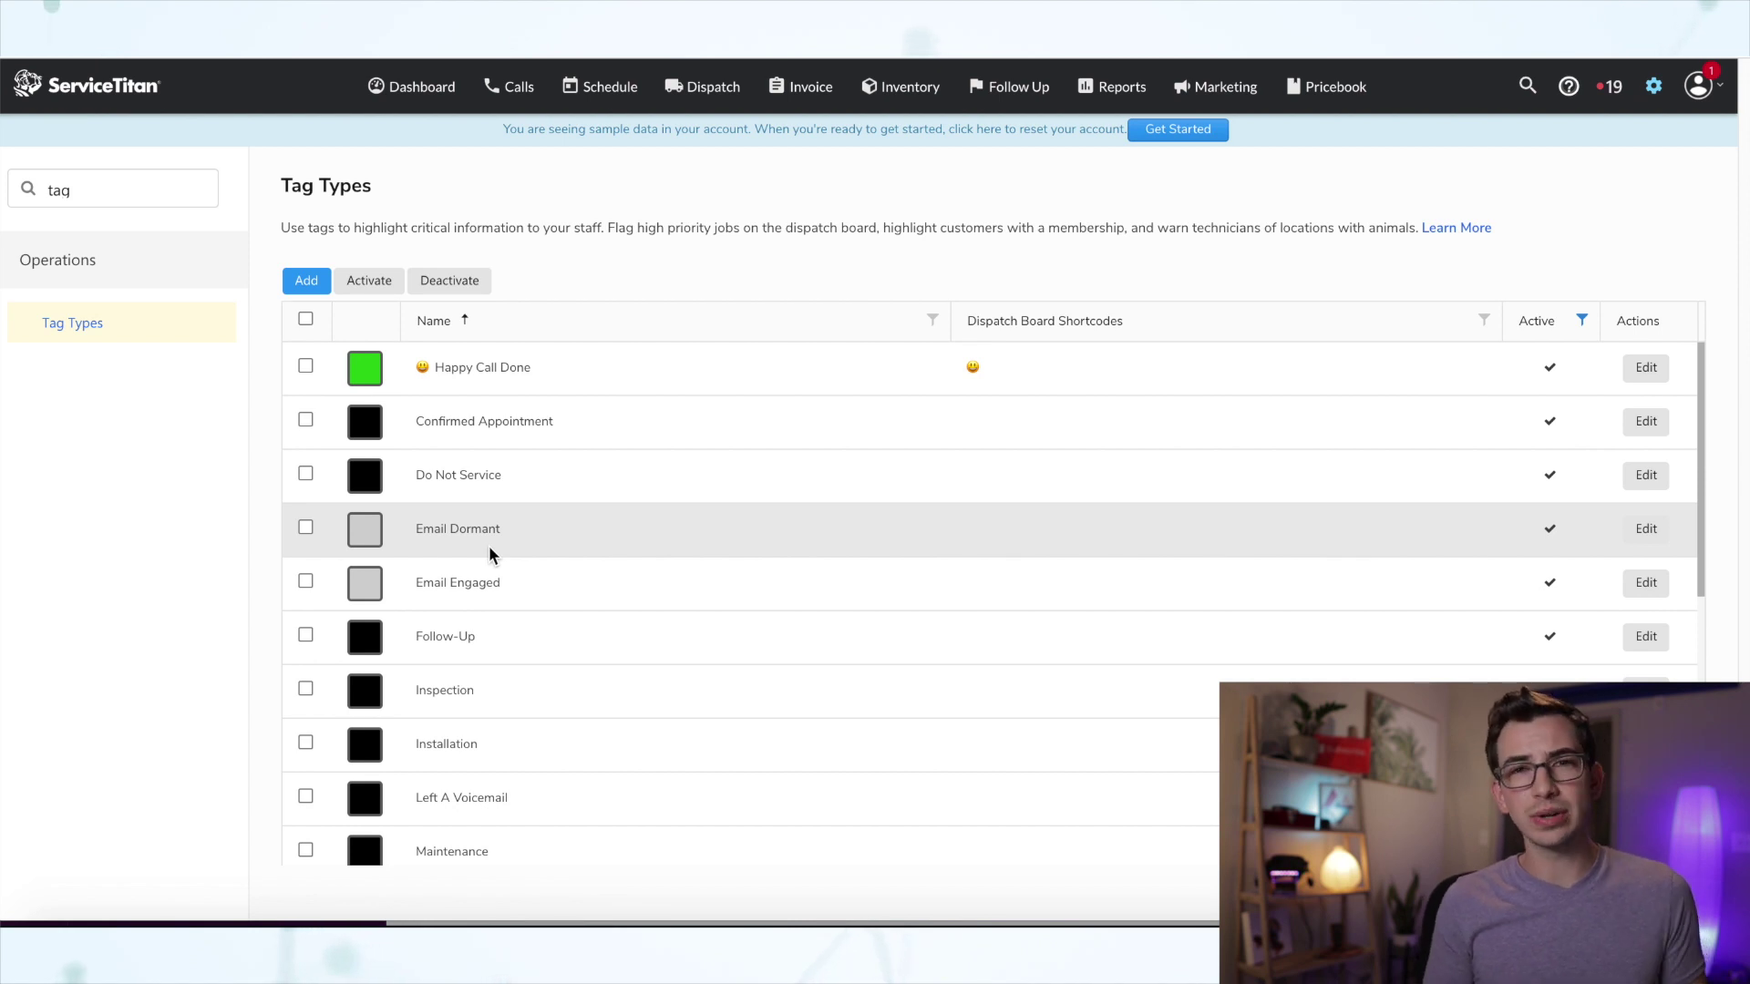
Step: Add a second tag type coloured red #d40707 named 'Happy Call Done (Action Required)'
click(472, 243)
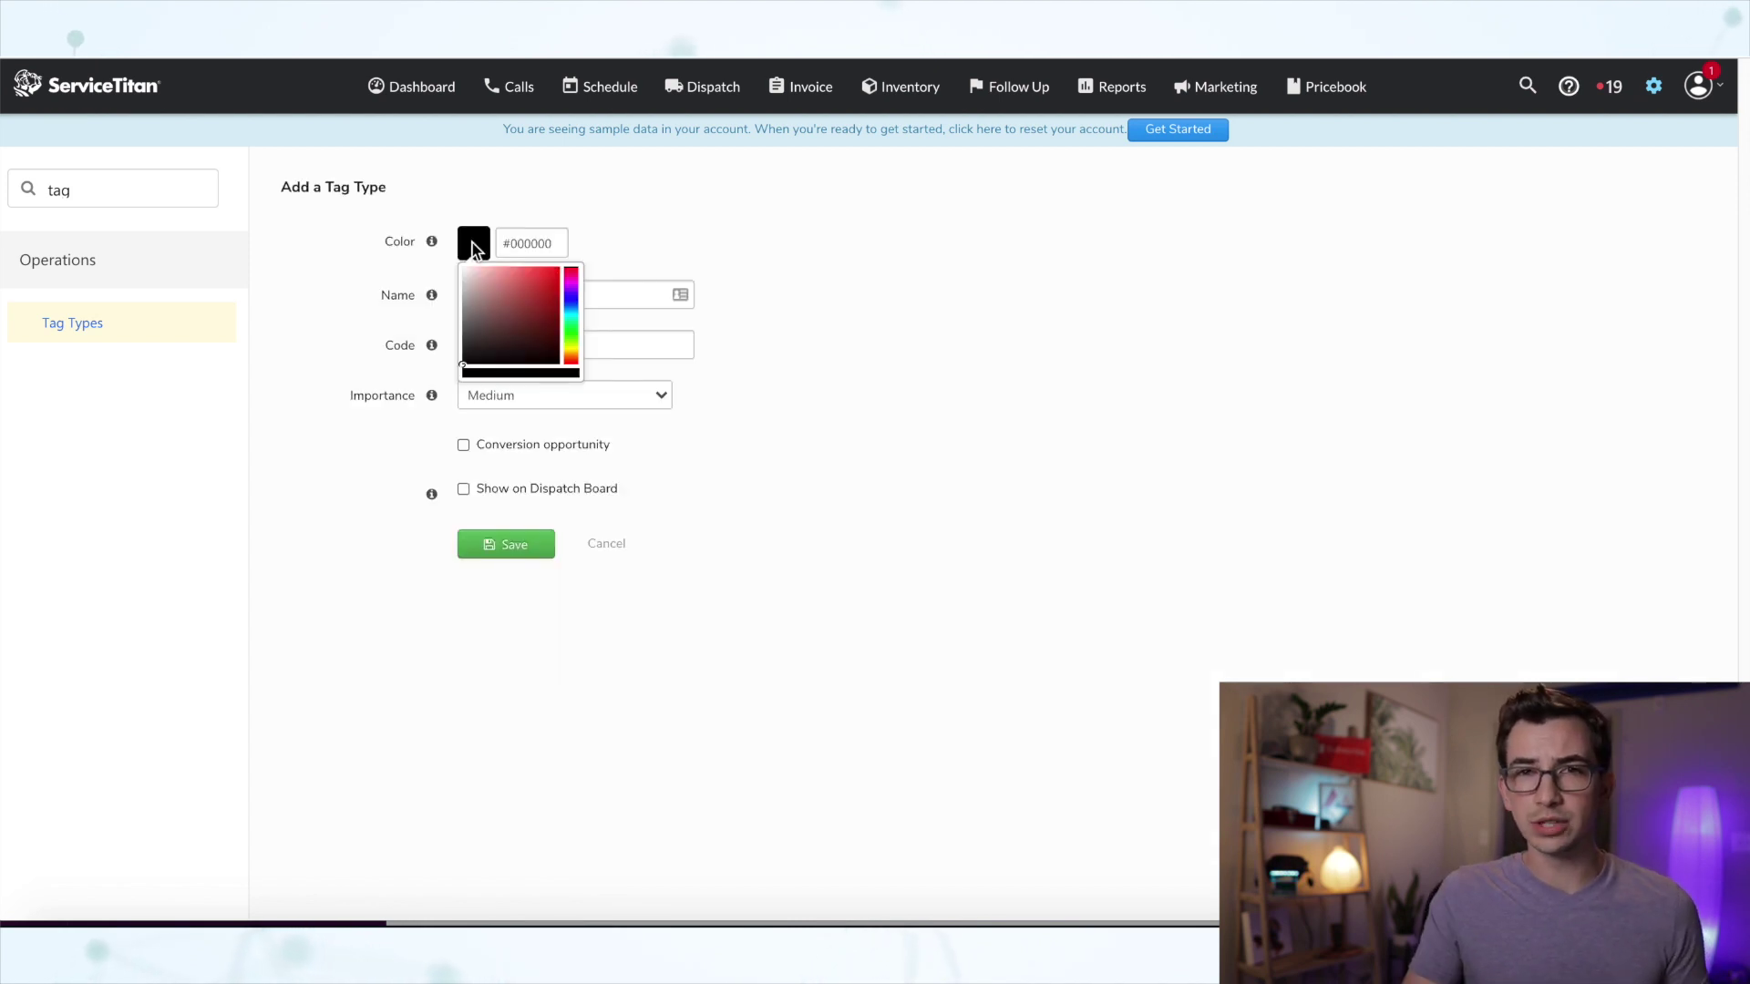
click(555, 283)
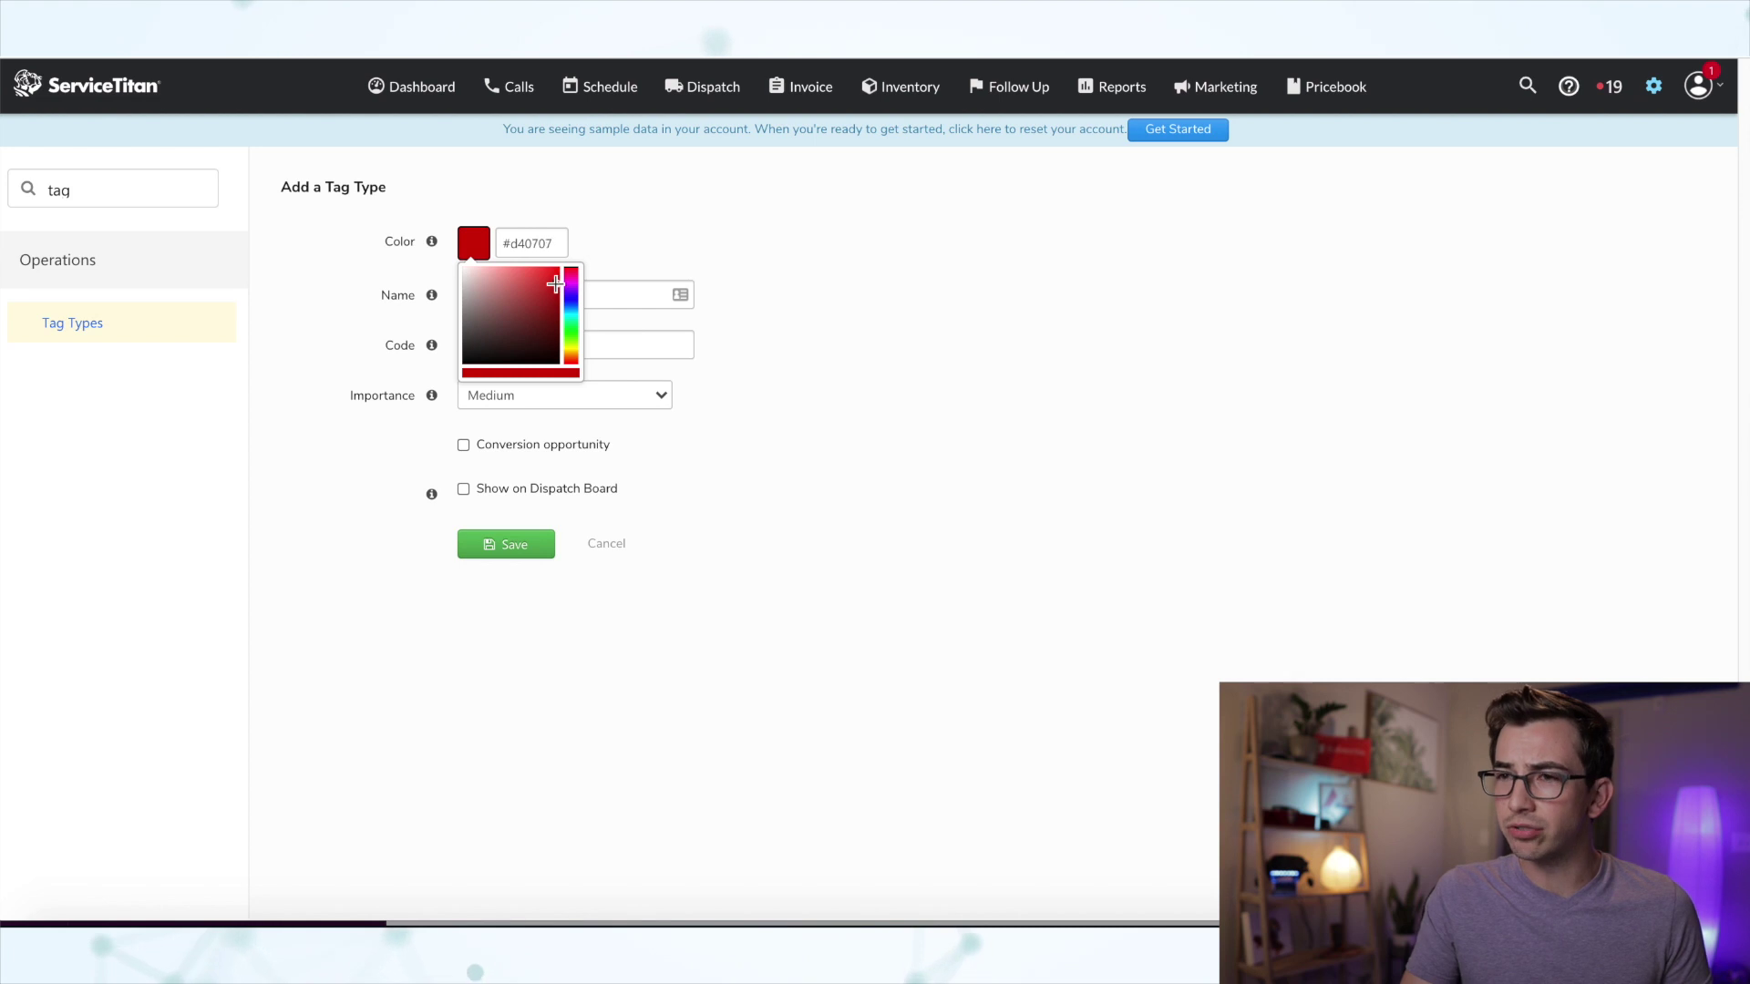
click(556, 286)
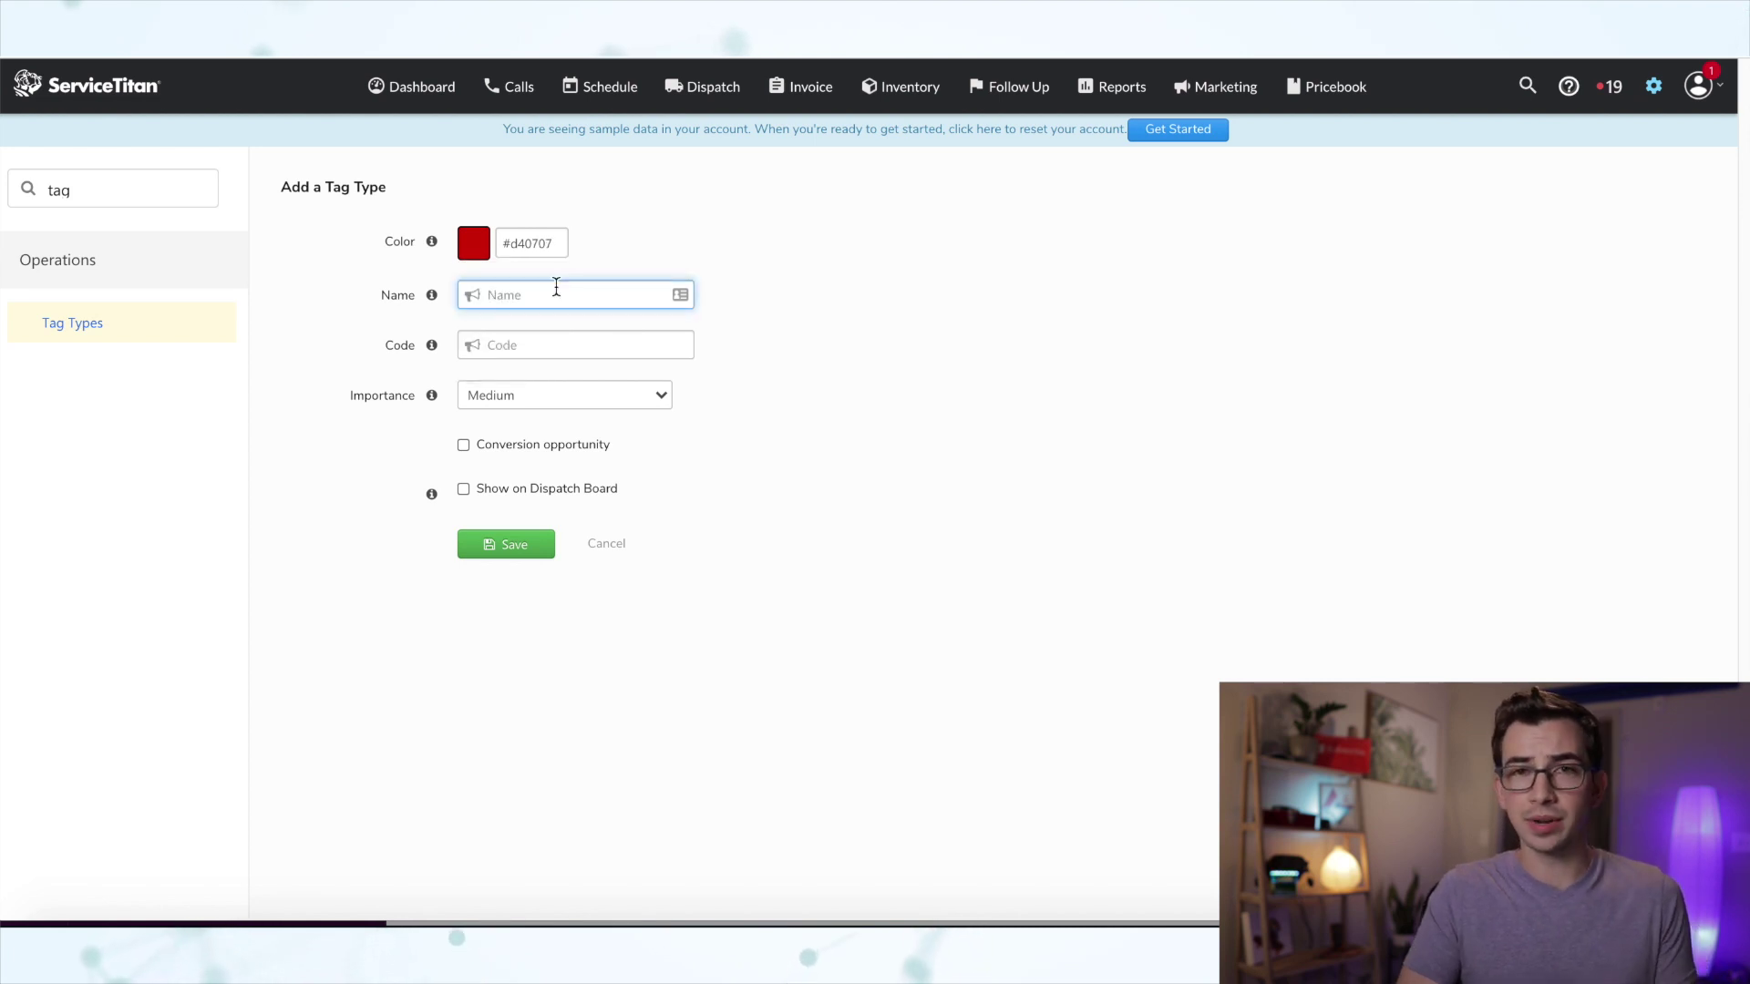
text(Happy Call Done (Action Required))
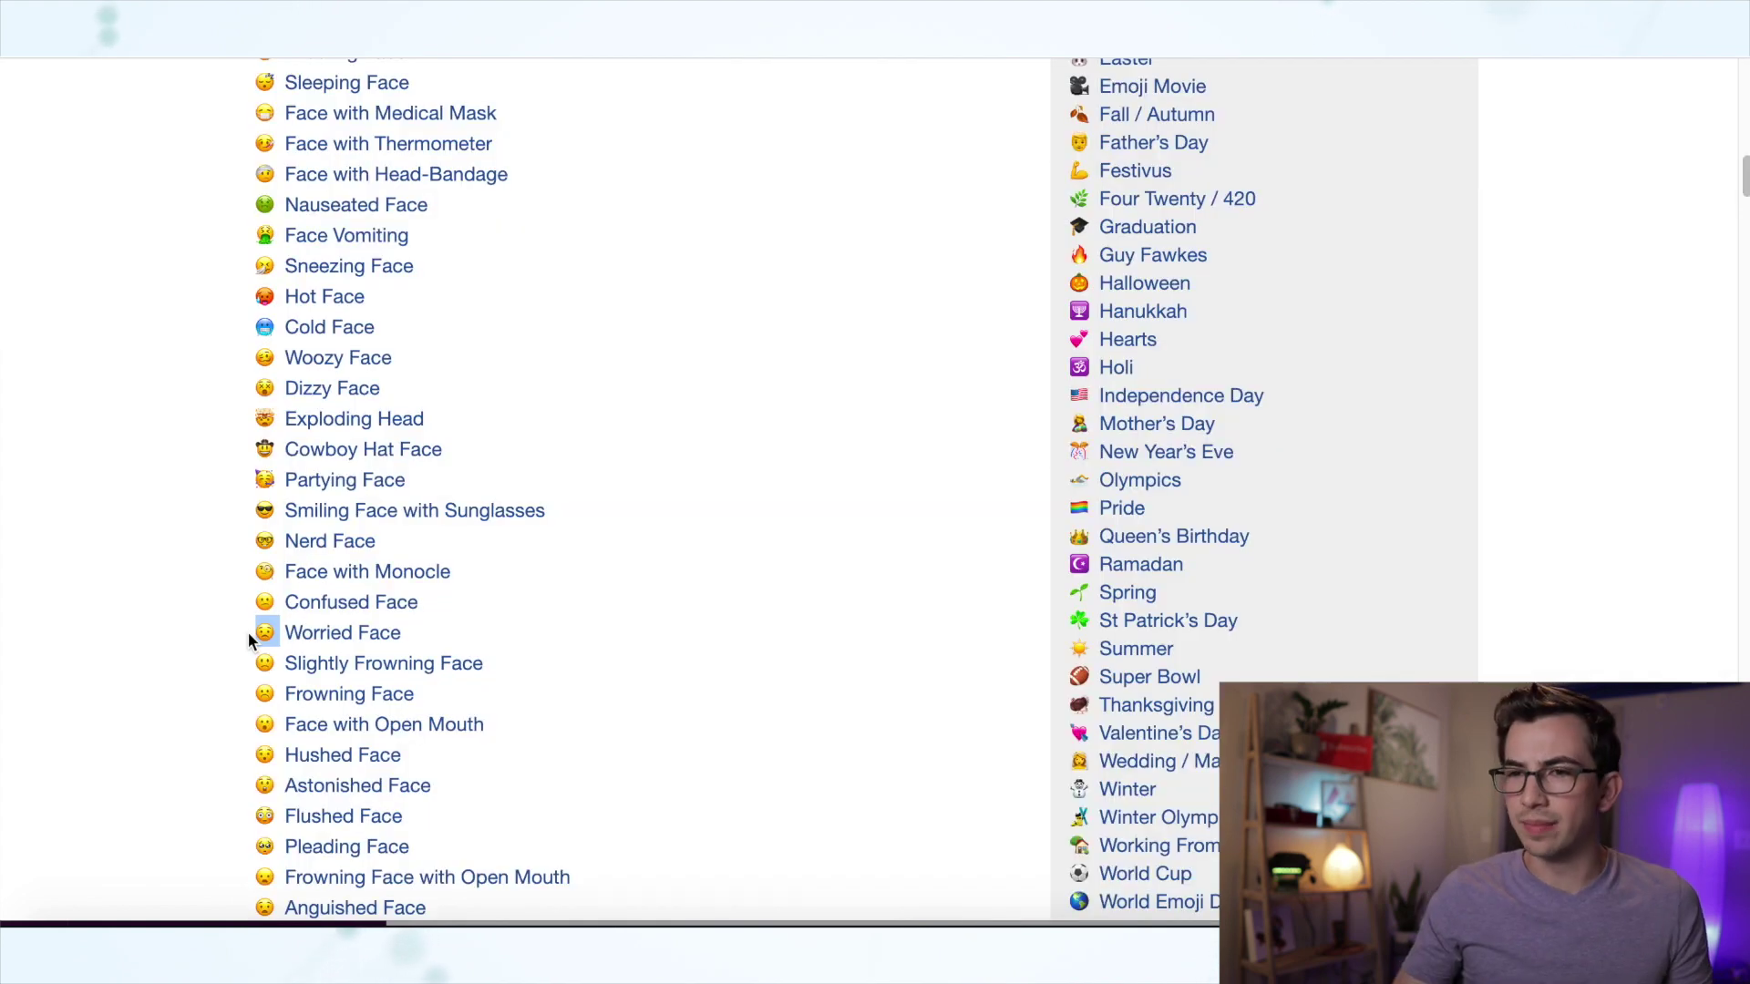
Step: Copy the Worried Face emoji, then search Emojipedia for 'alert'
double_click(256, 633)
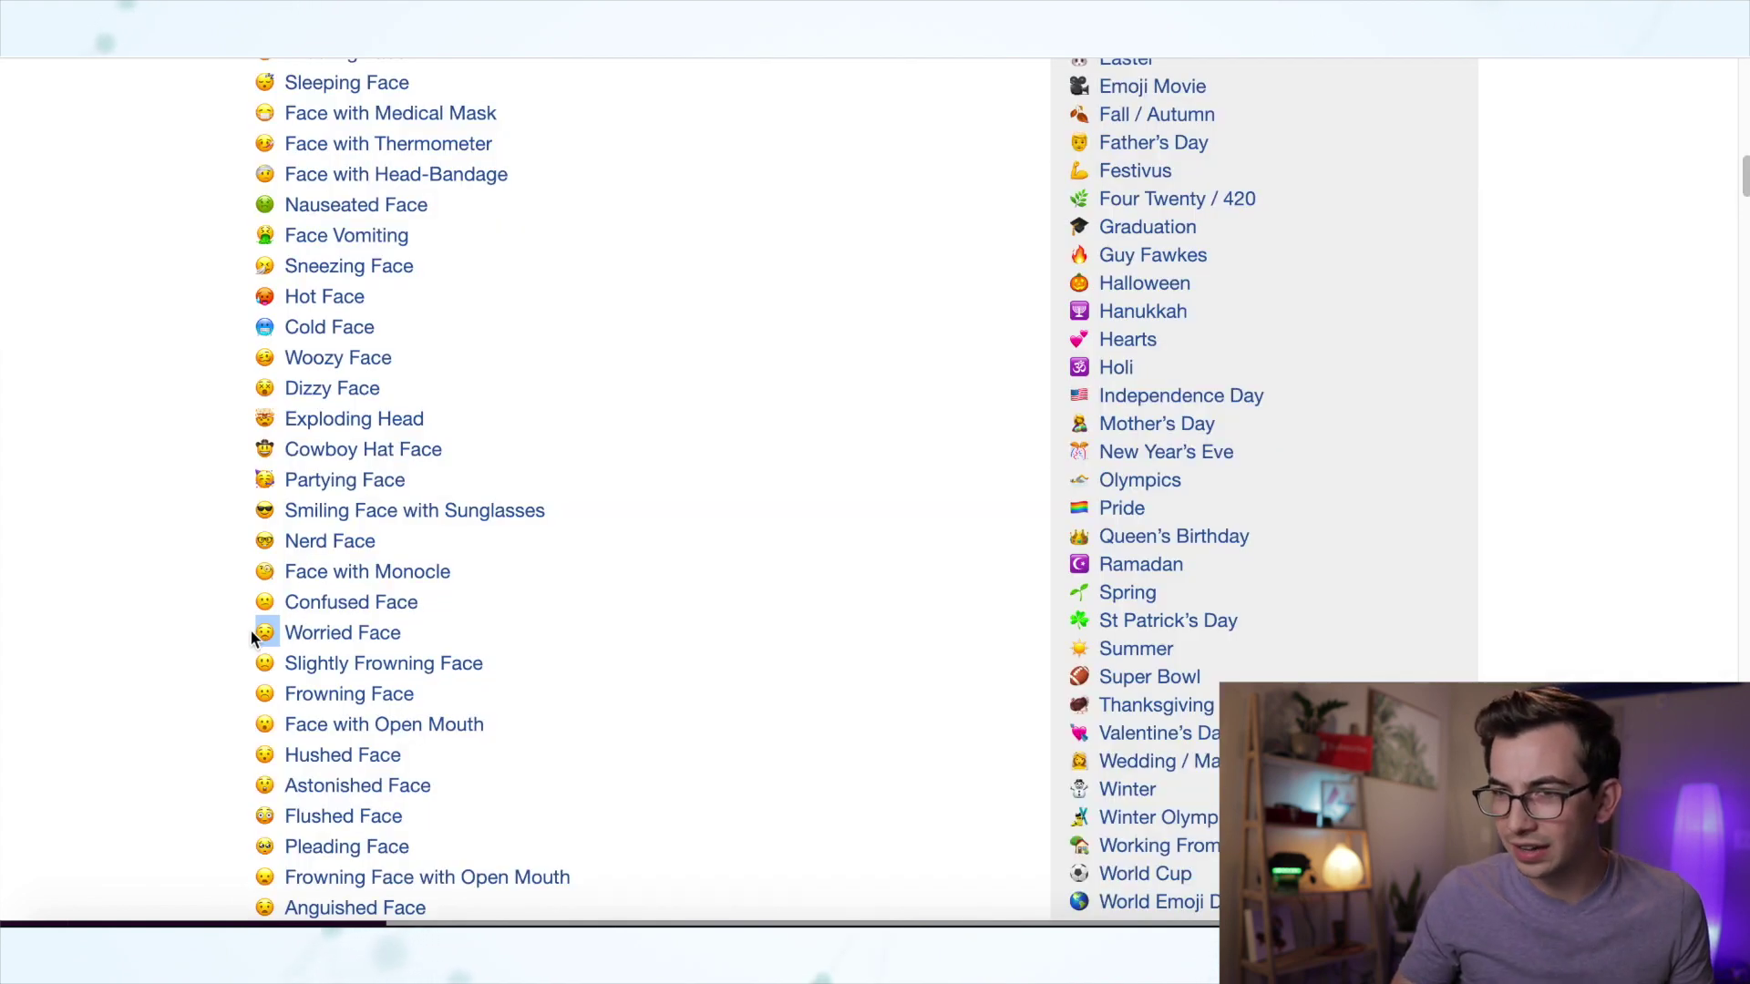
scroll(584, 273, up, 15)
click(588, 109)
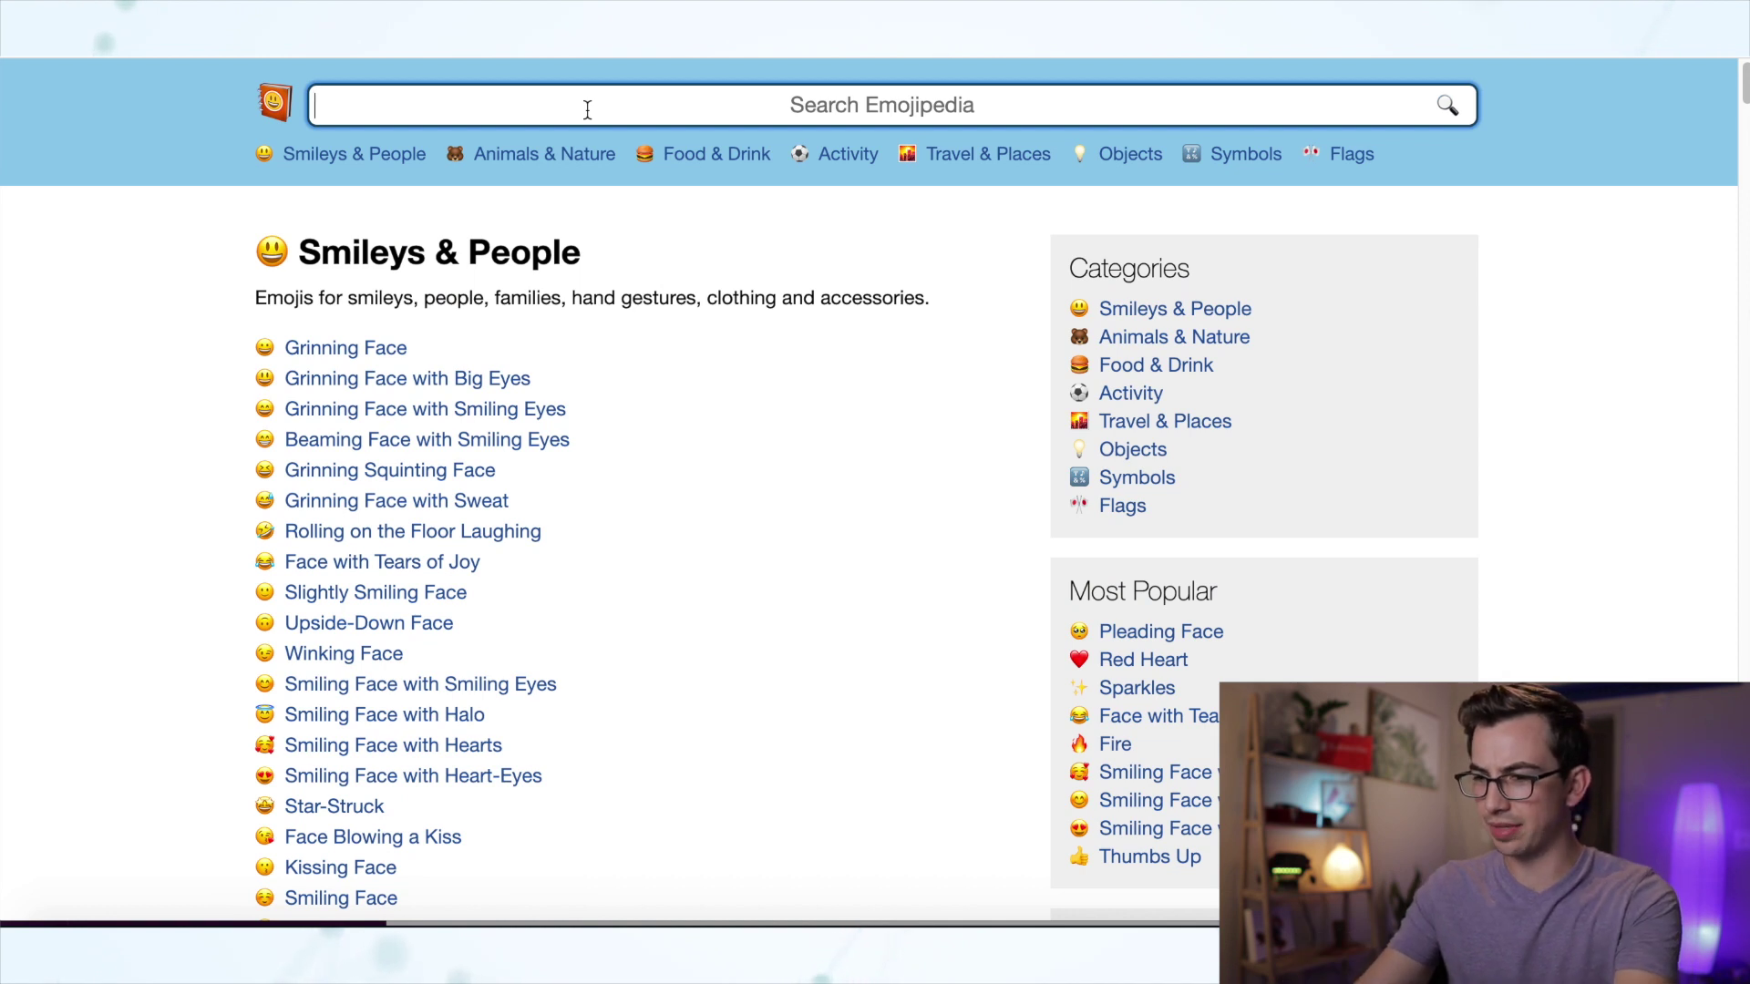
text(alert)
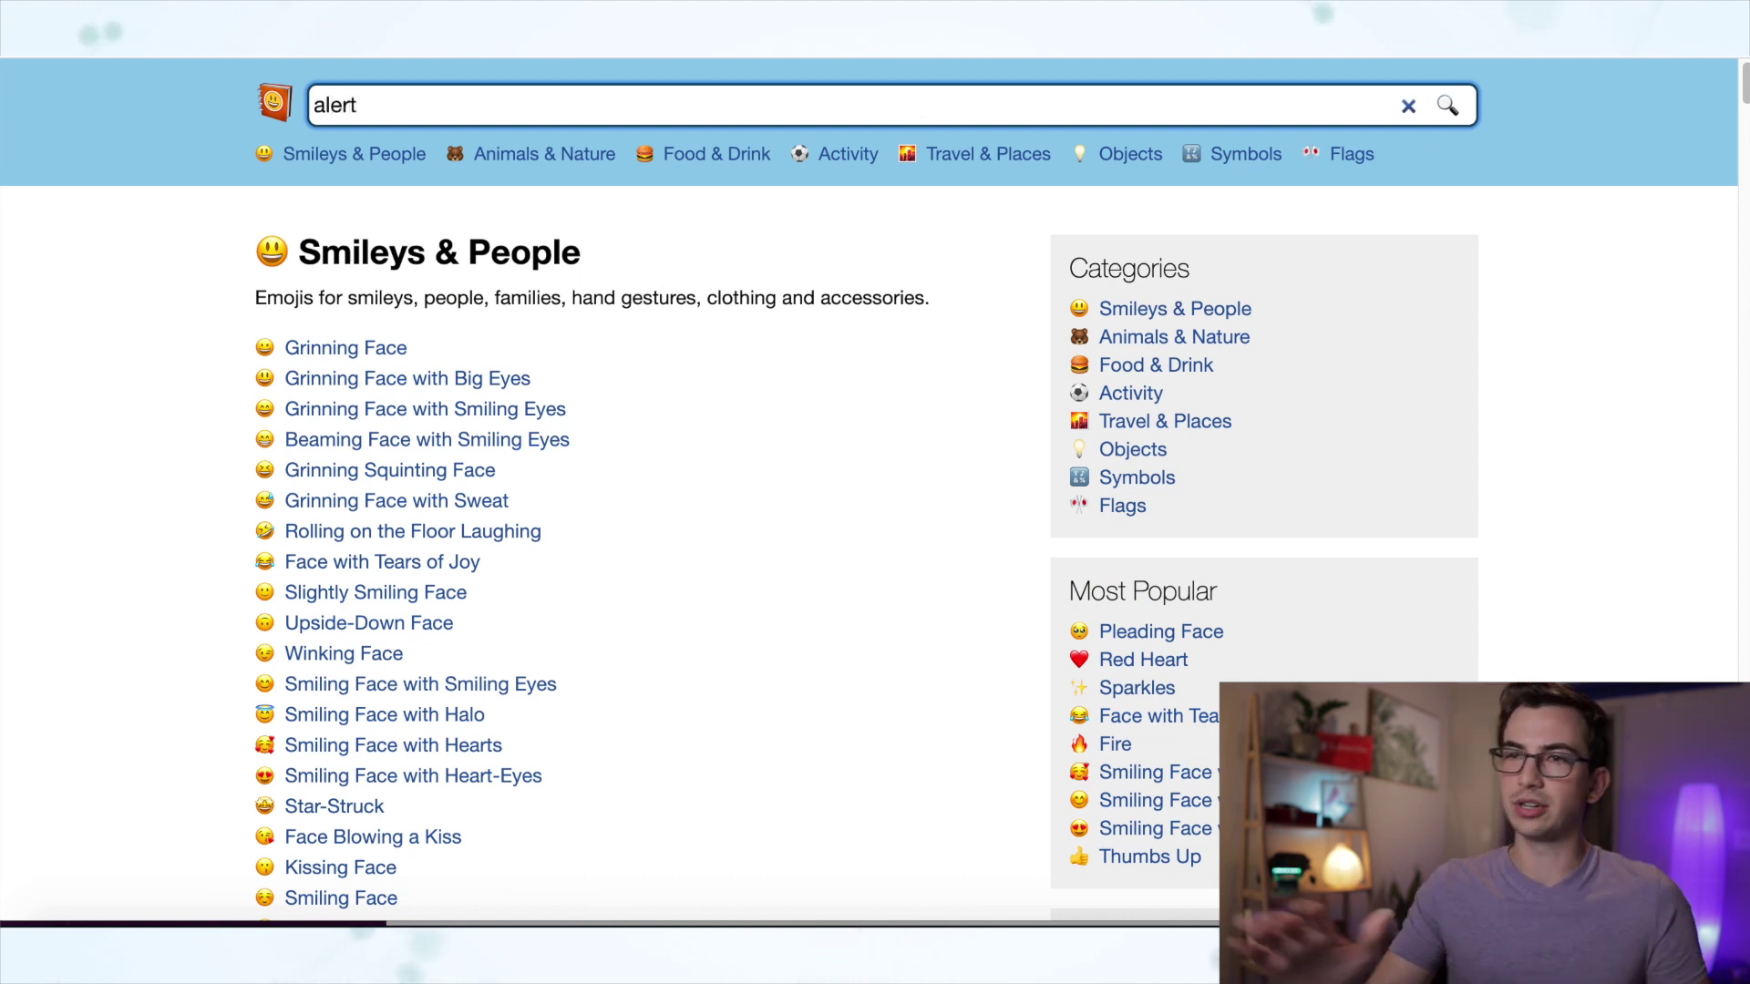
key(Return)
Step: Add the Warning emoji to the Code, show it on the Dispatch Board with High importance, and save
drag(212, 271, 275, 260)
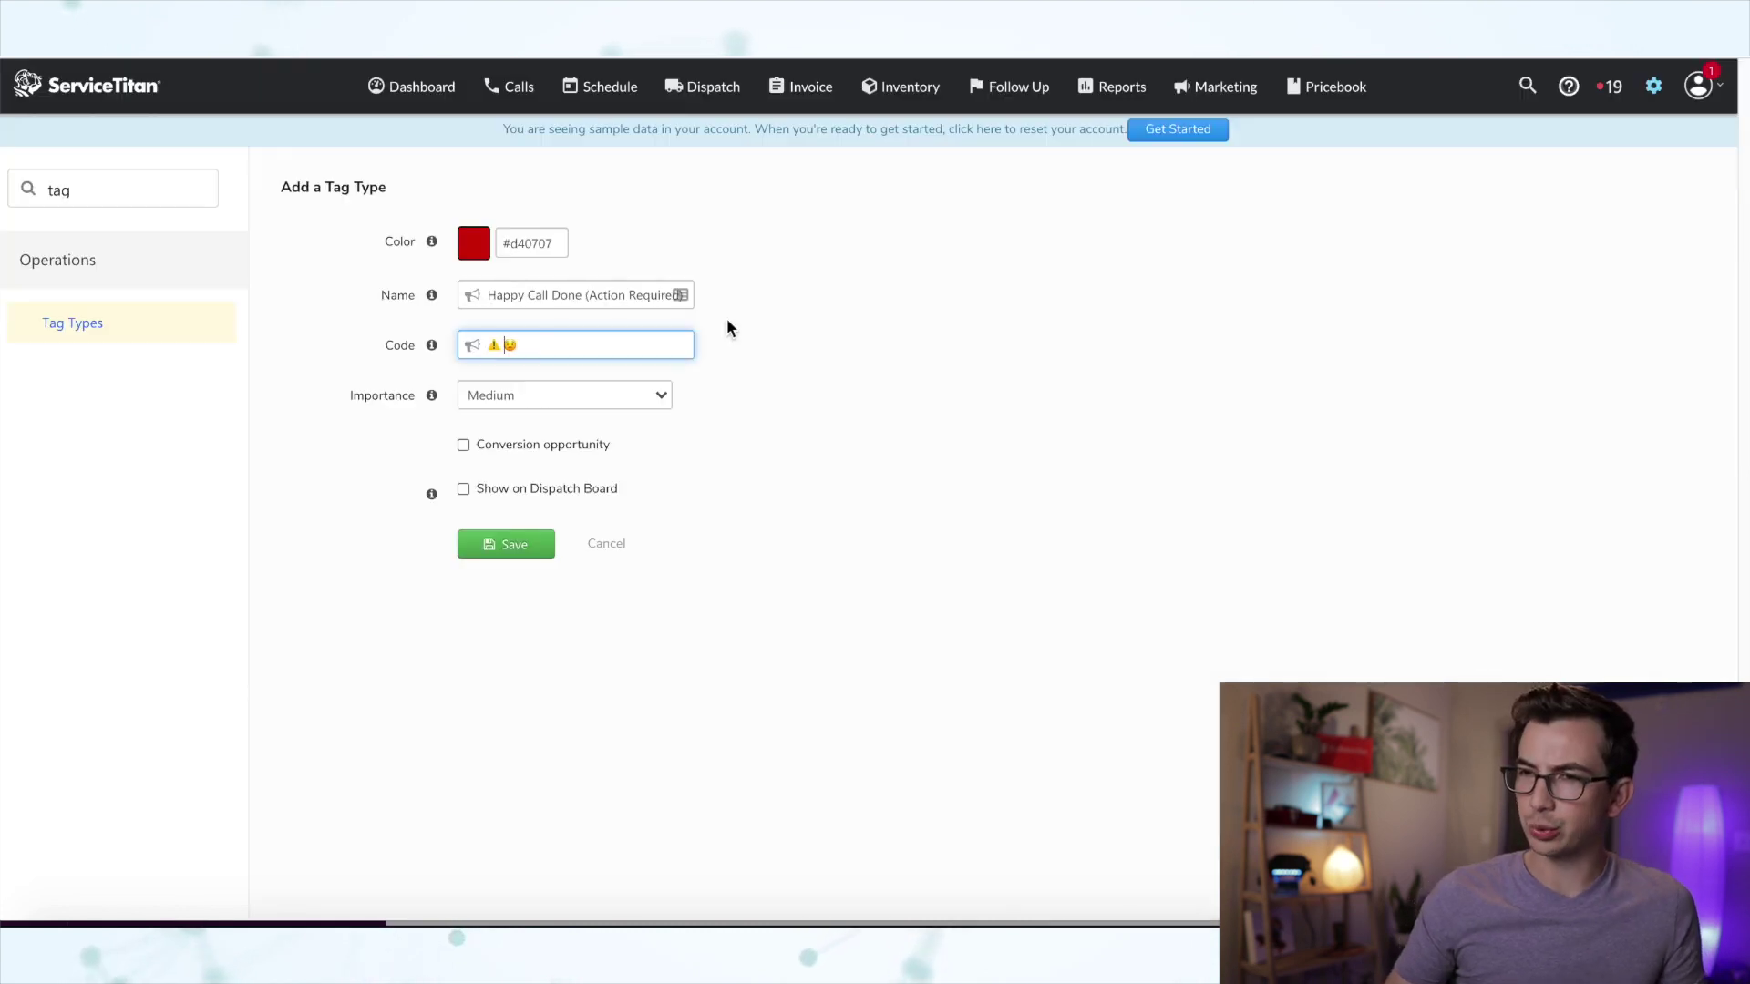
click(465, 491)
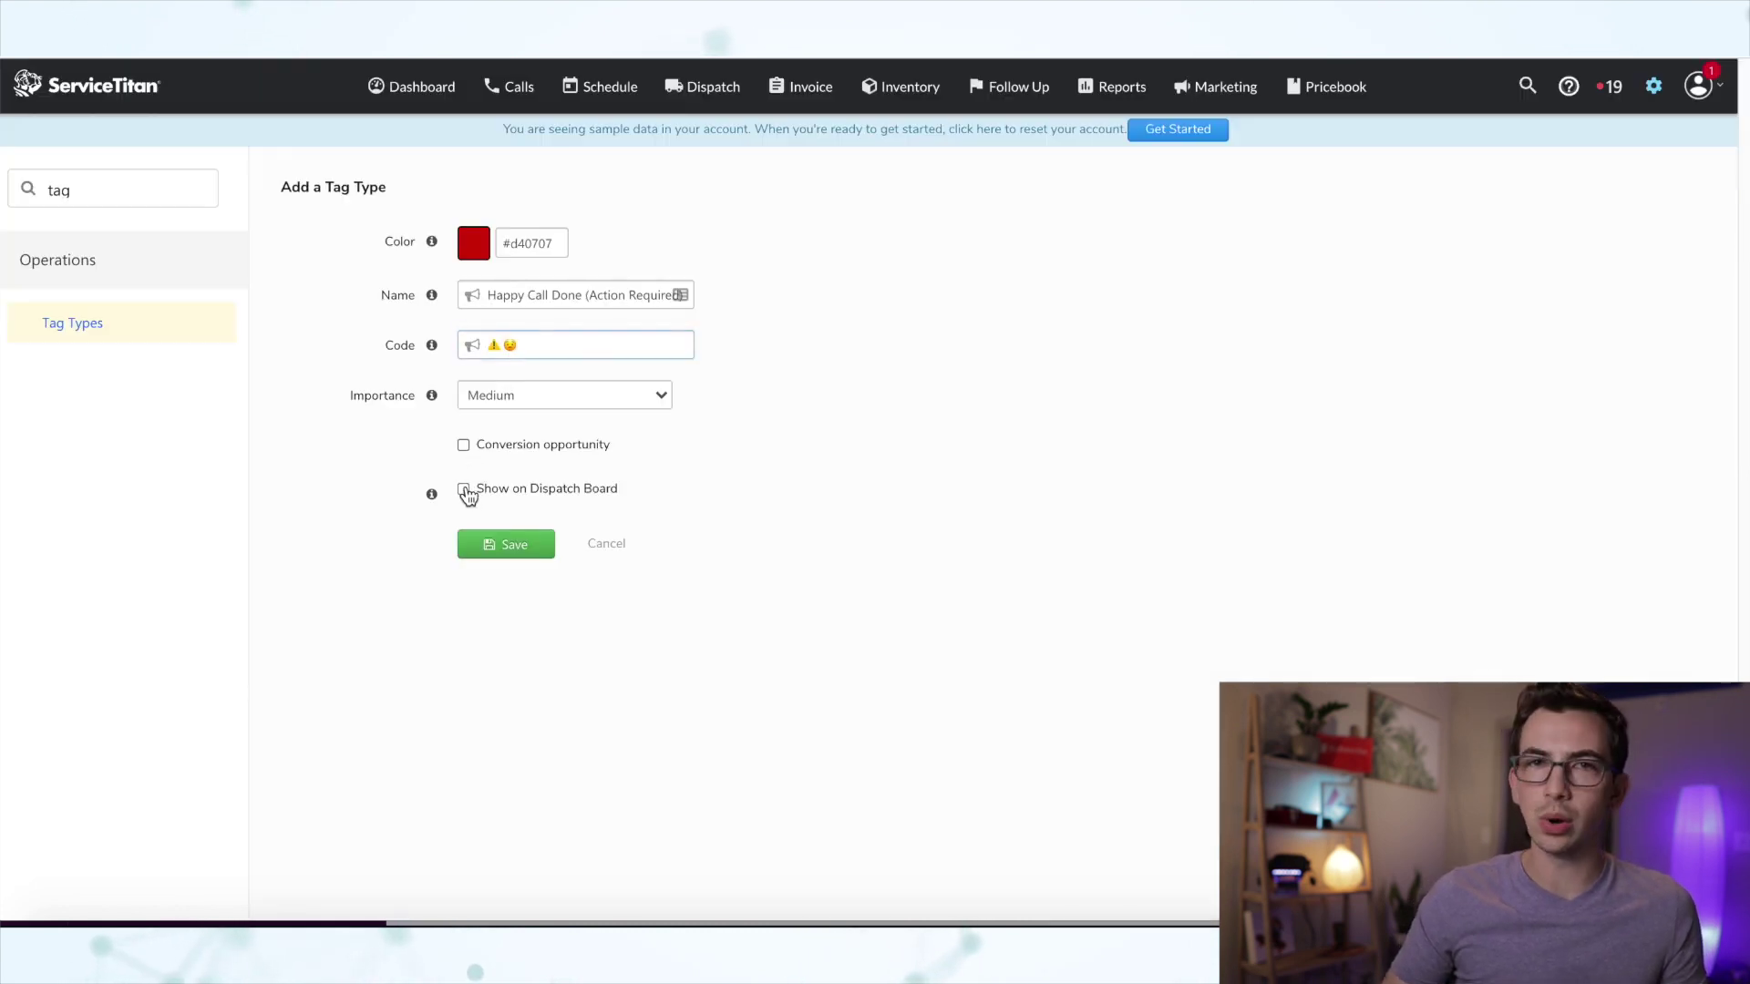
click(464, 491)
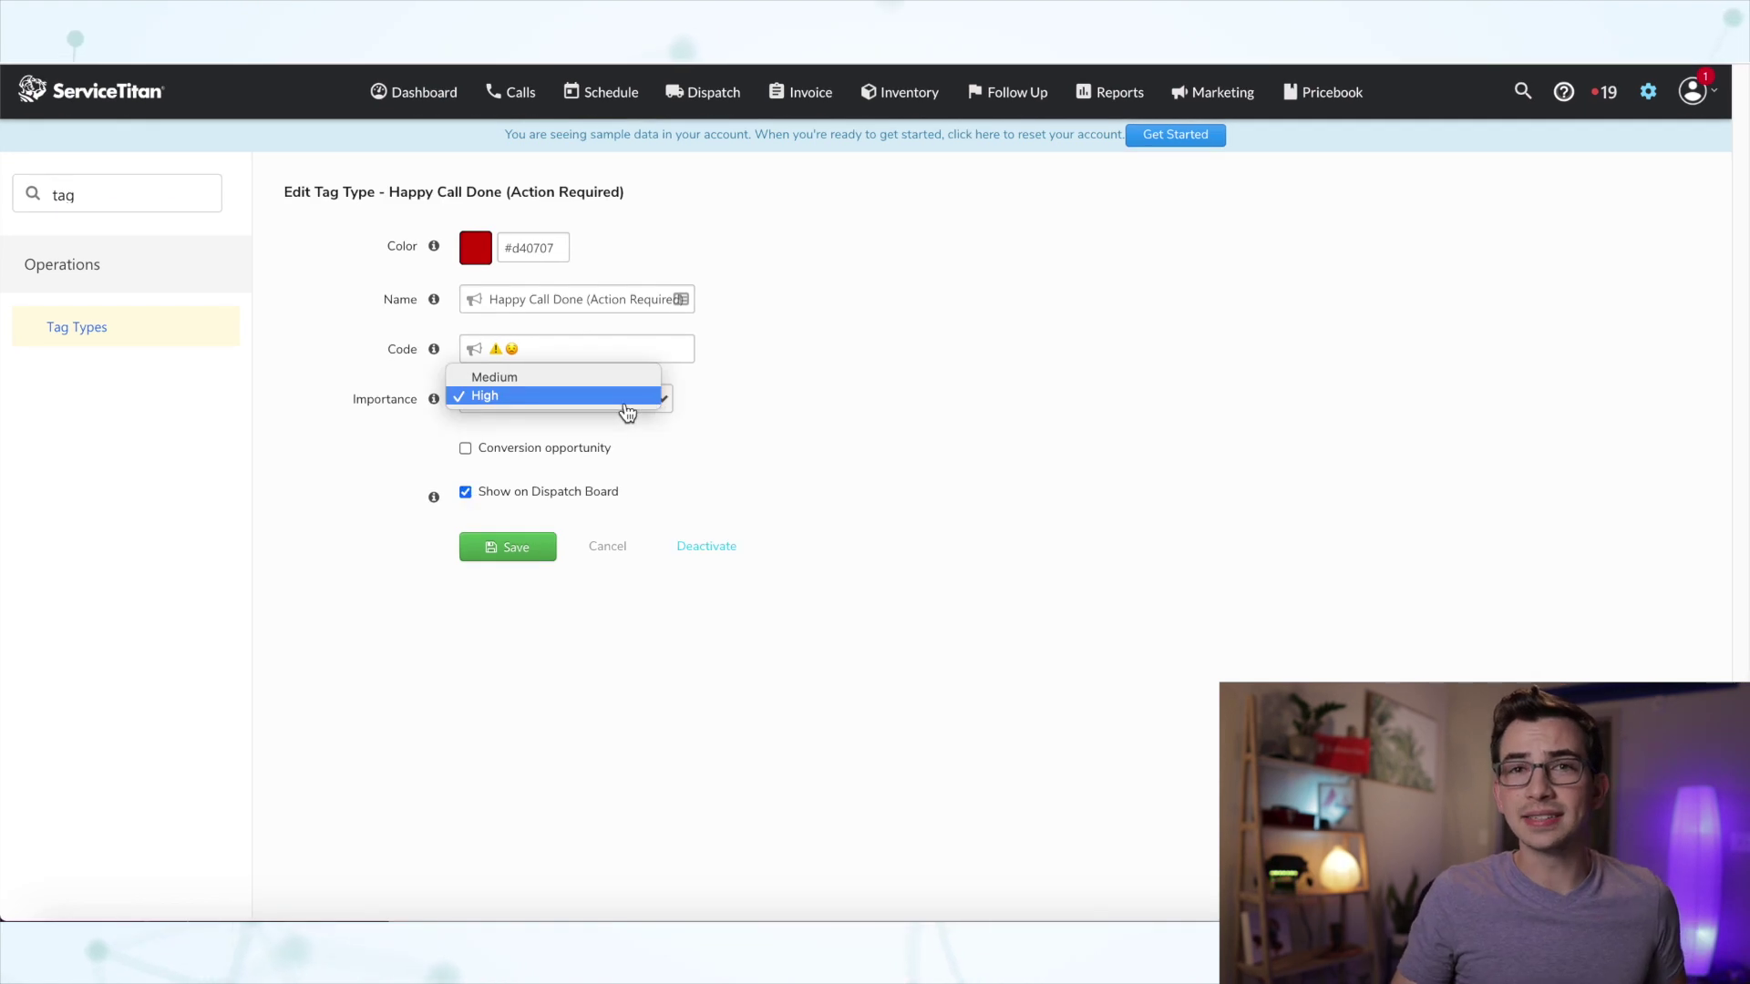
click(626, 401)
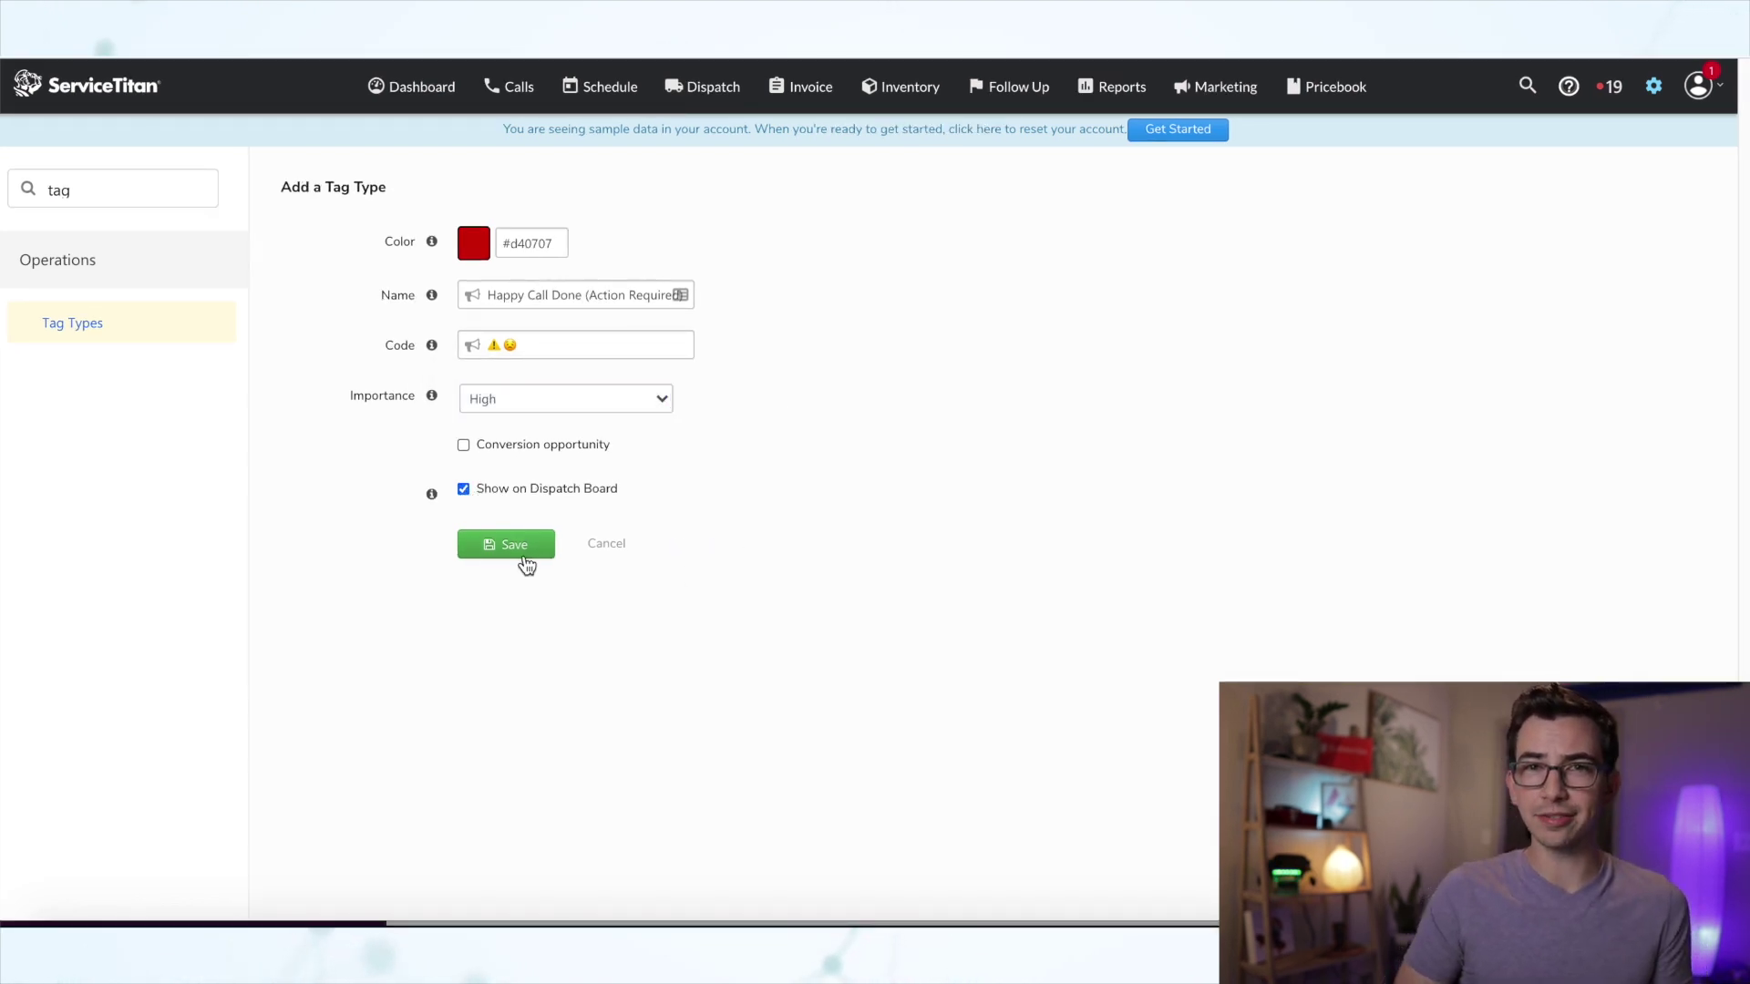
click(701, 86)
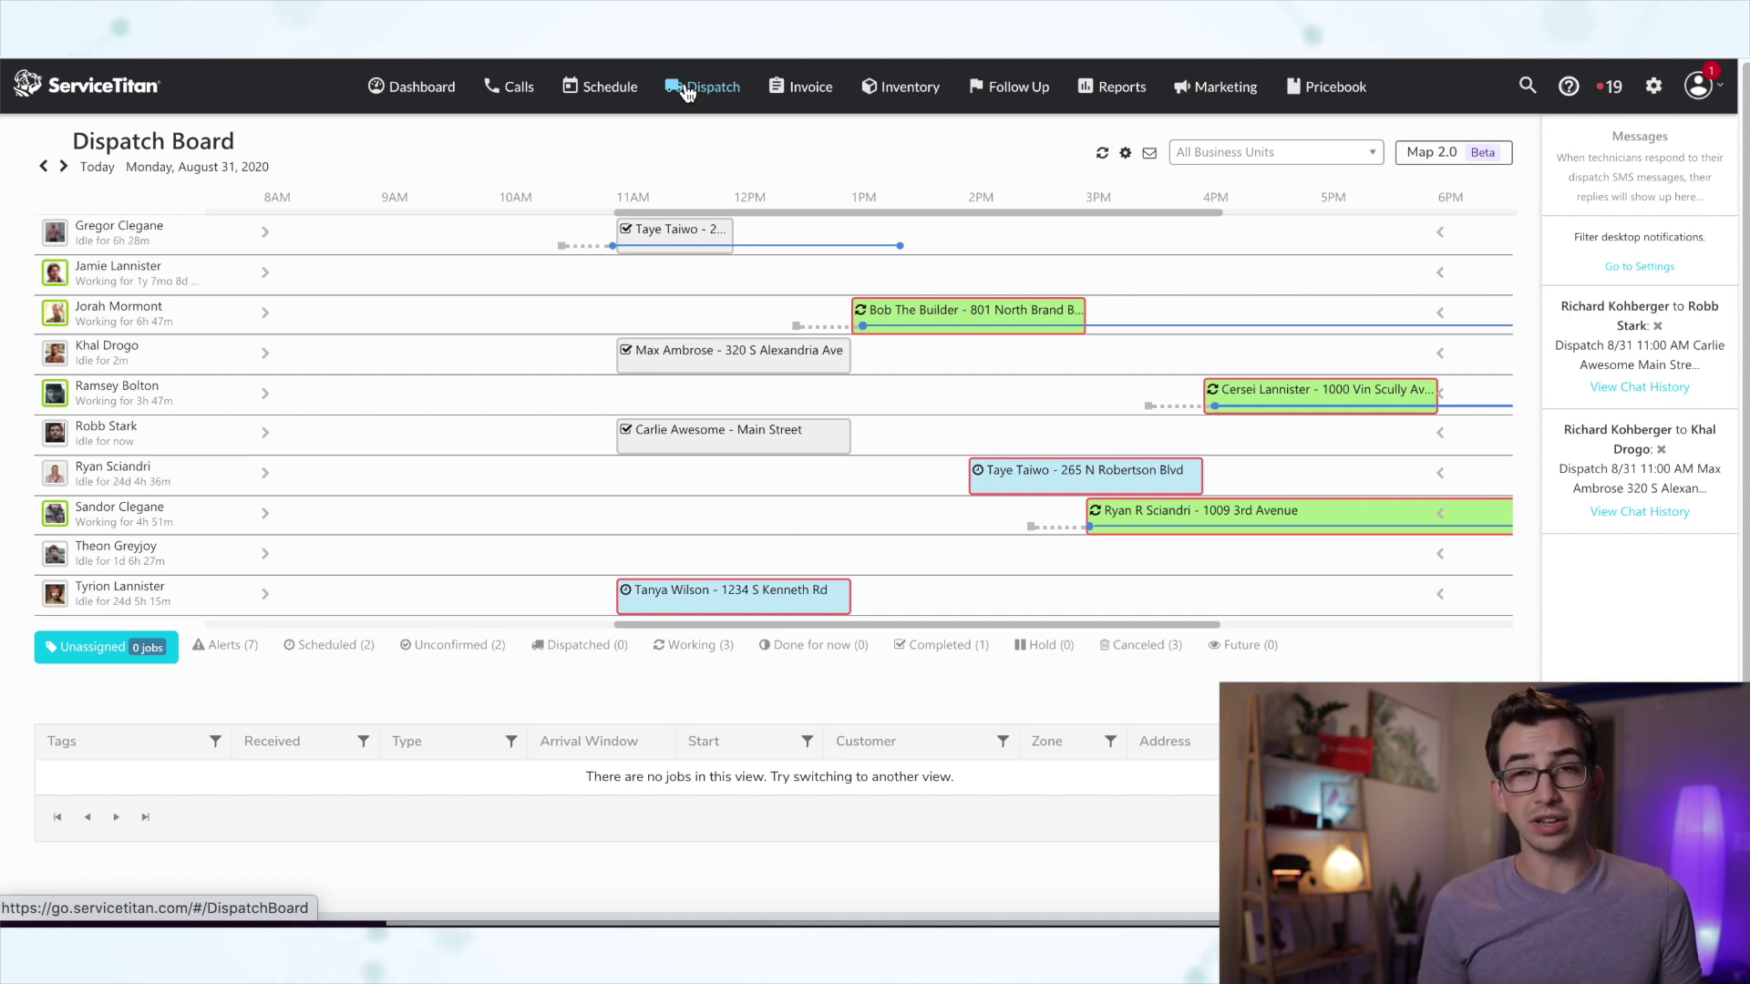
Step: Edit the Clogged Toilet job and add the Happy Call Done tag, found by typing 'hap'
click(778, 356)
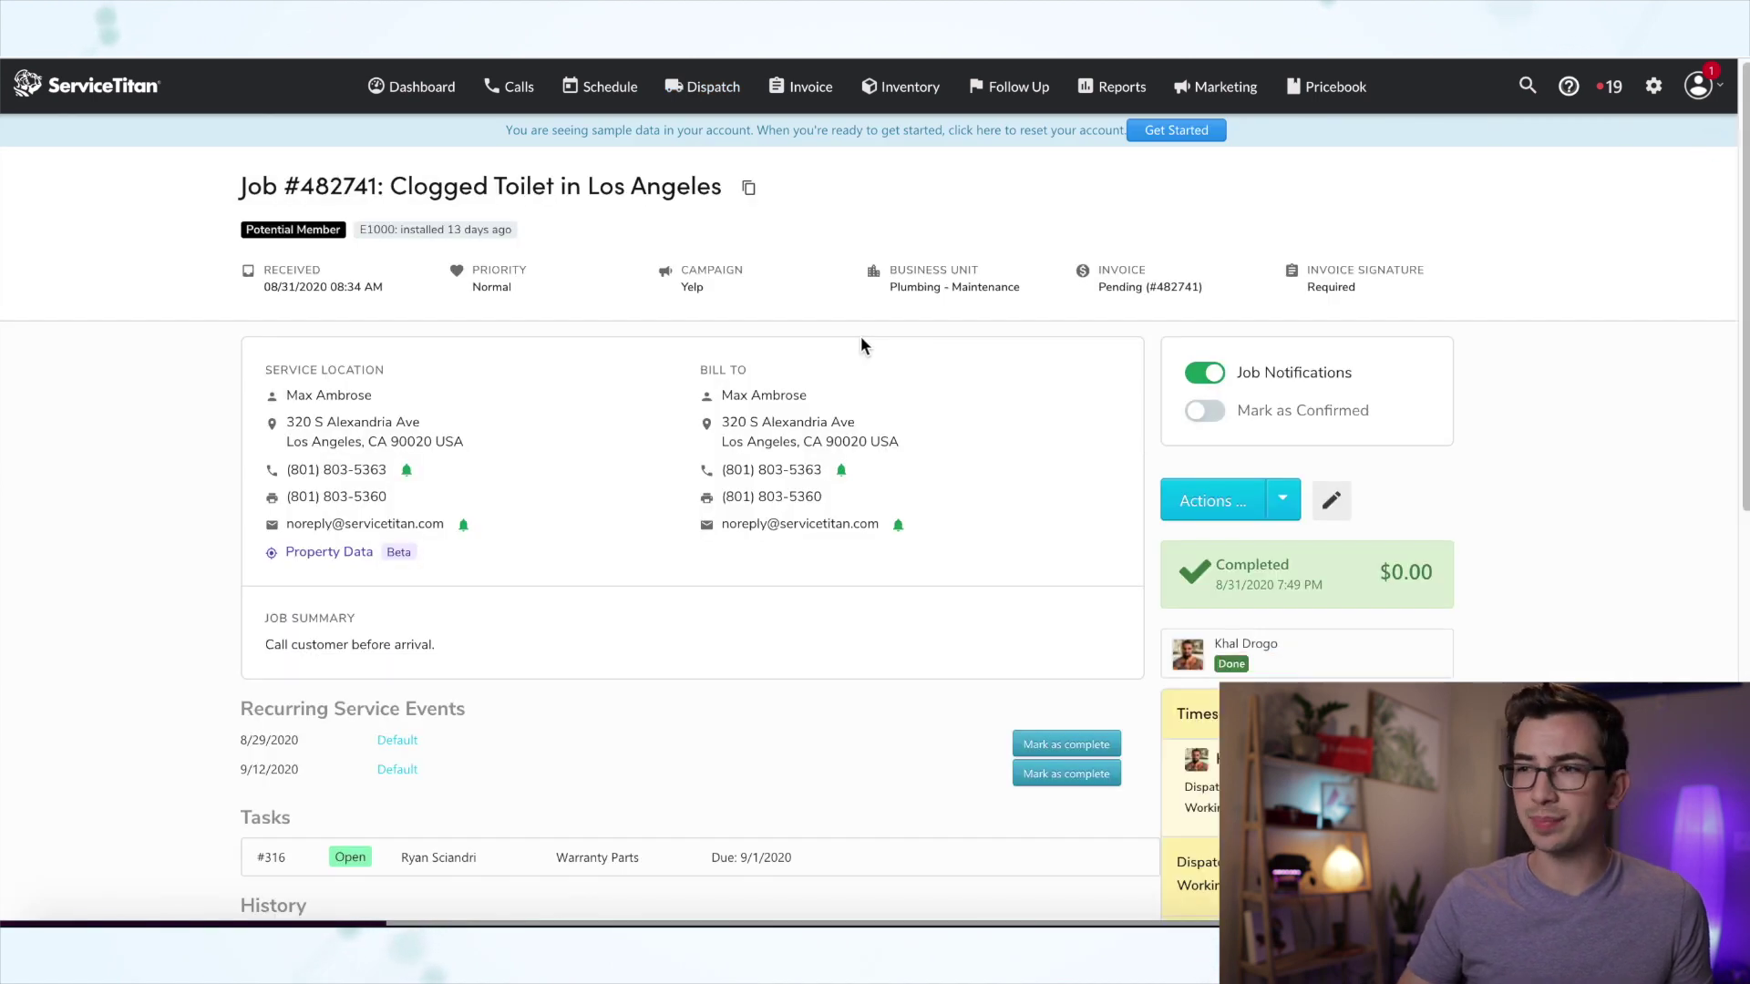
click(1330, 501)
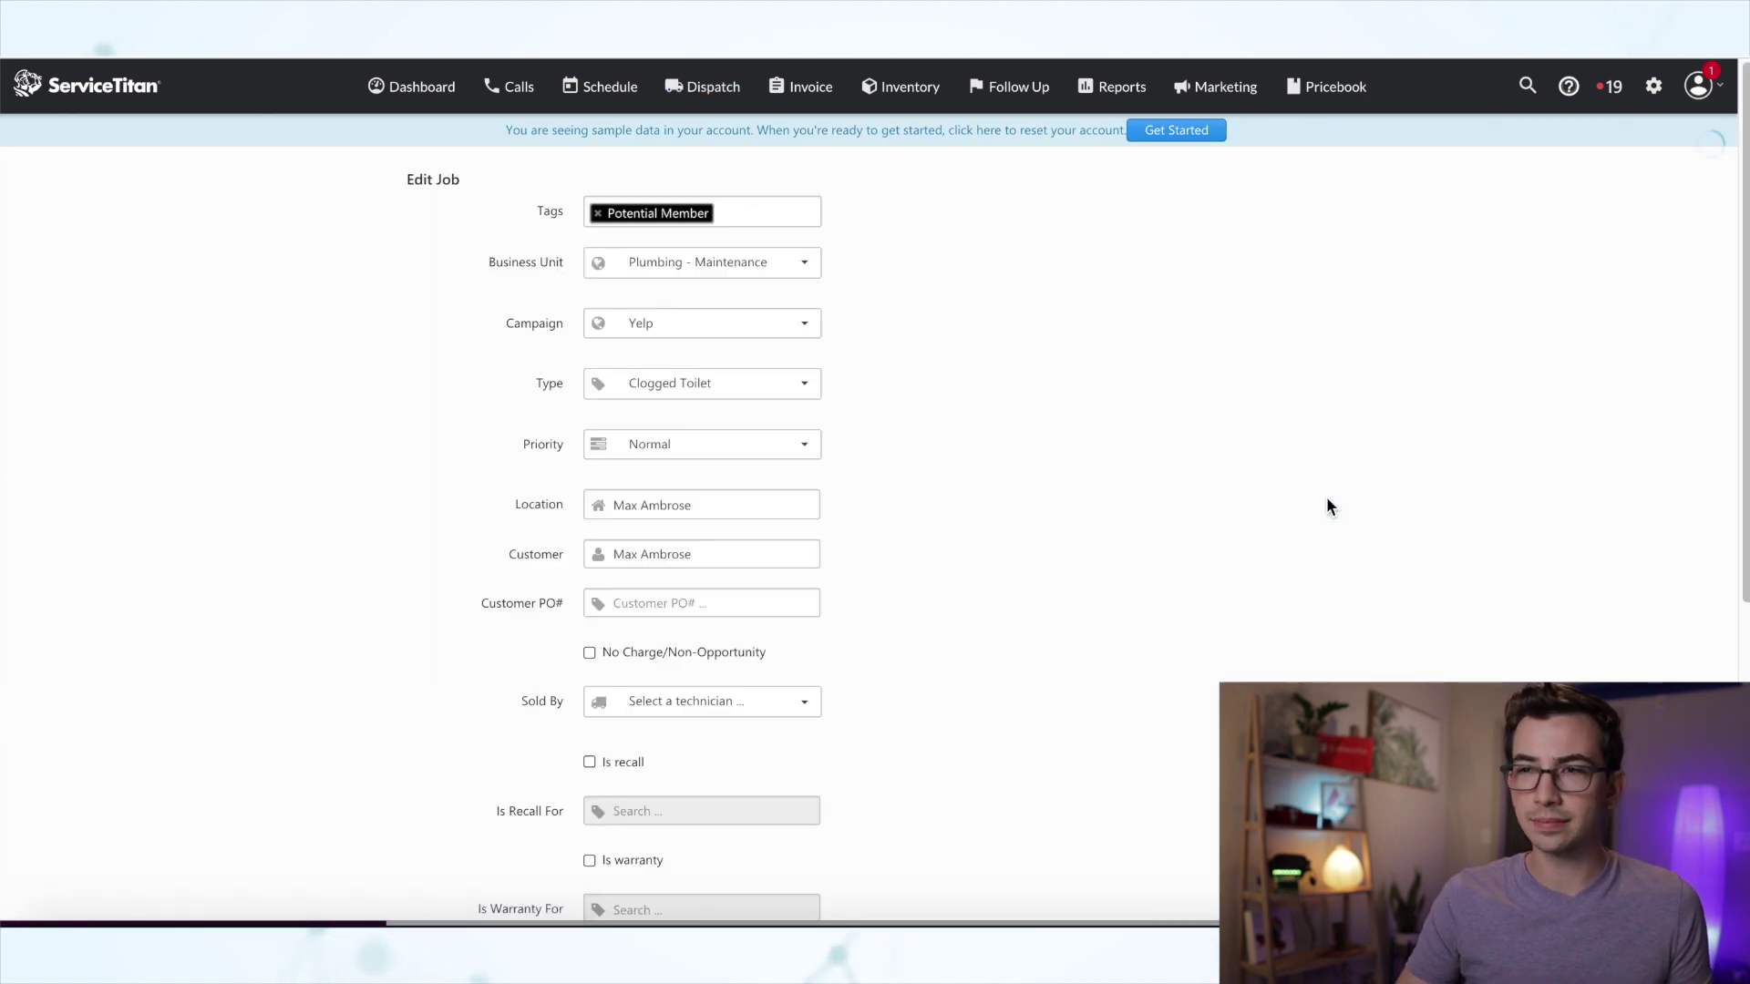
click(788, 216)
text(hap)
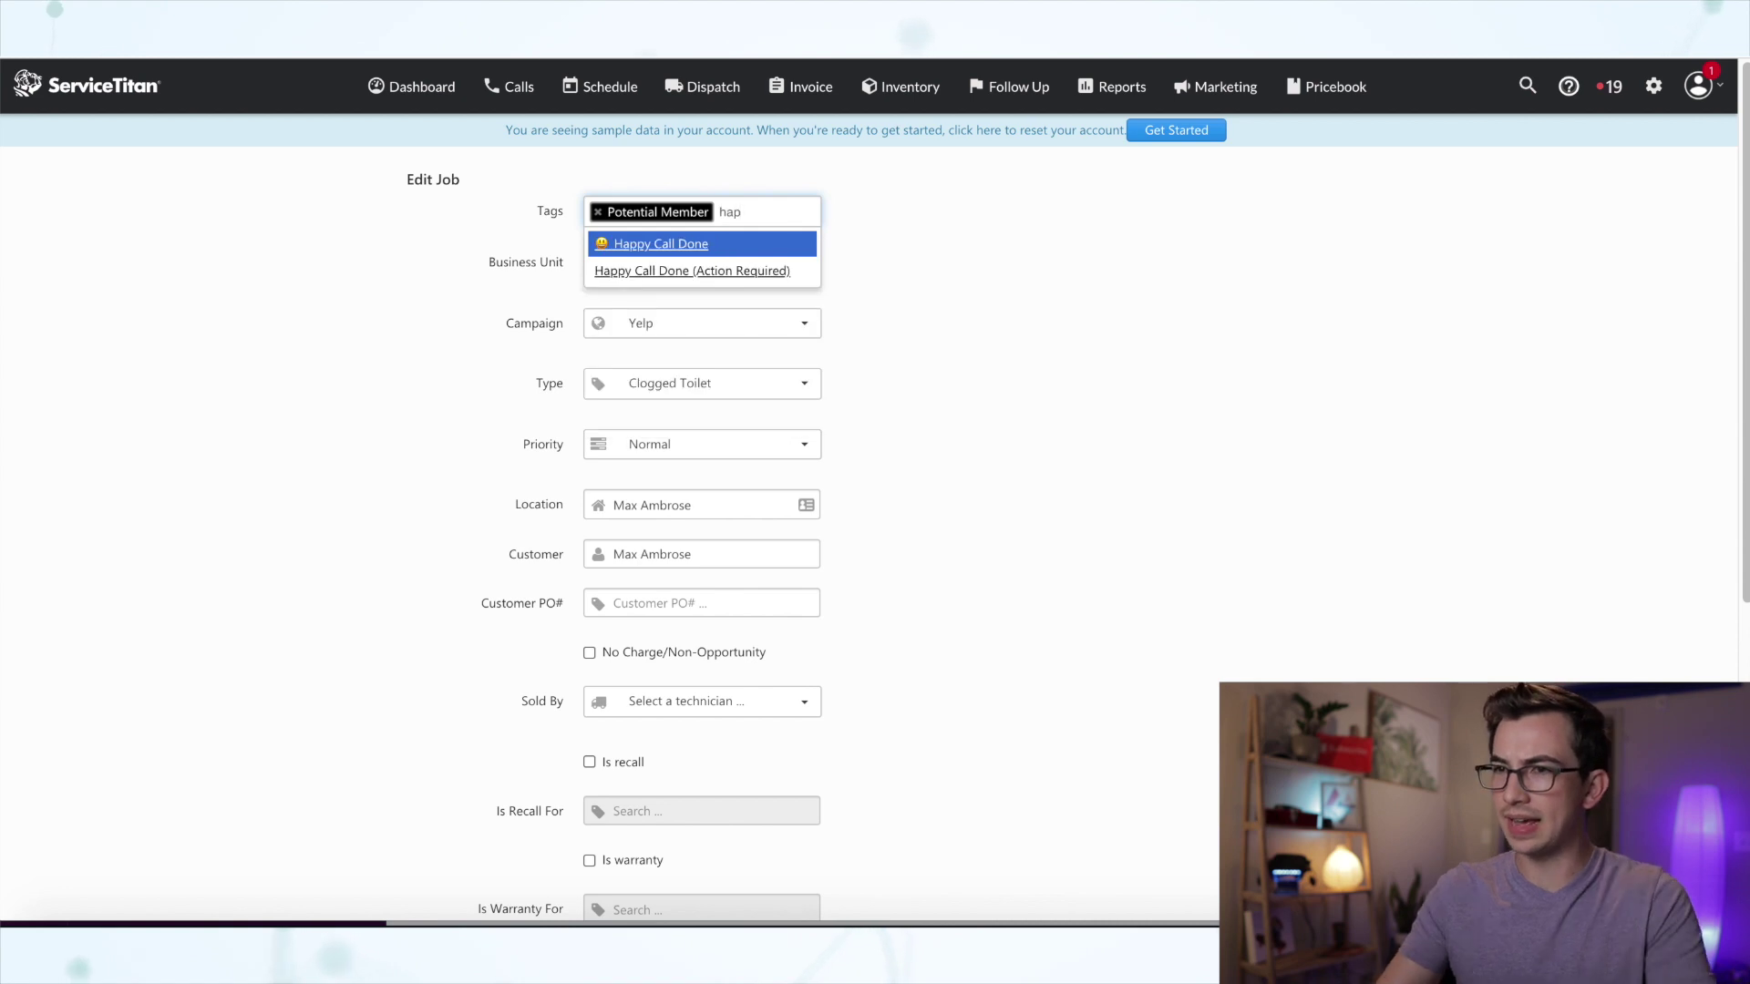
click(696, 248)
scroll(605, 638, down, 7)
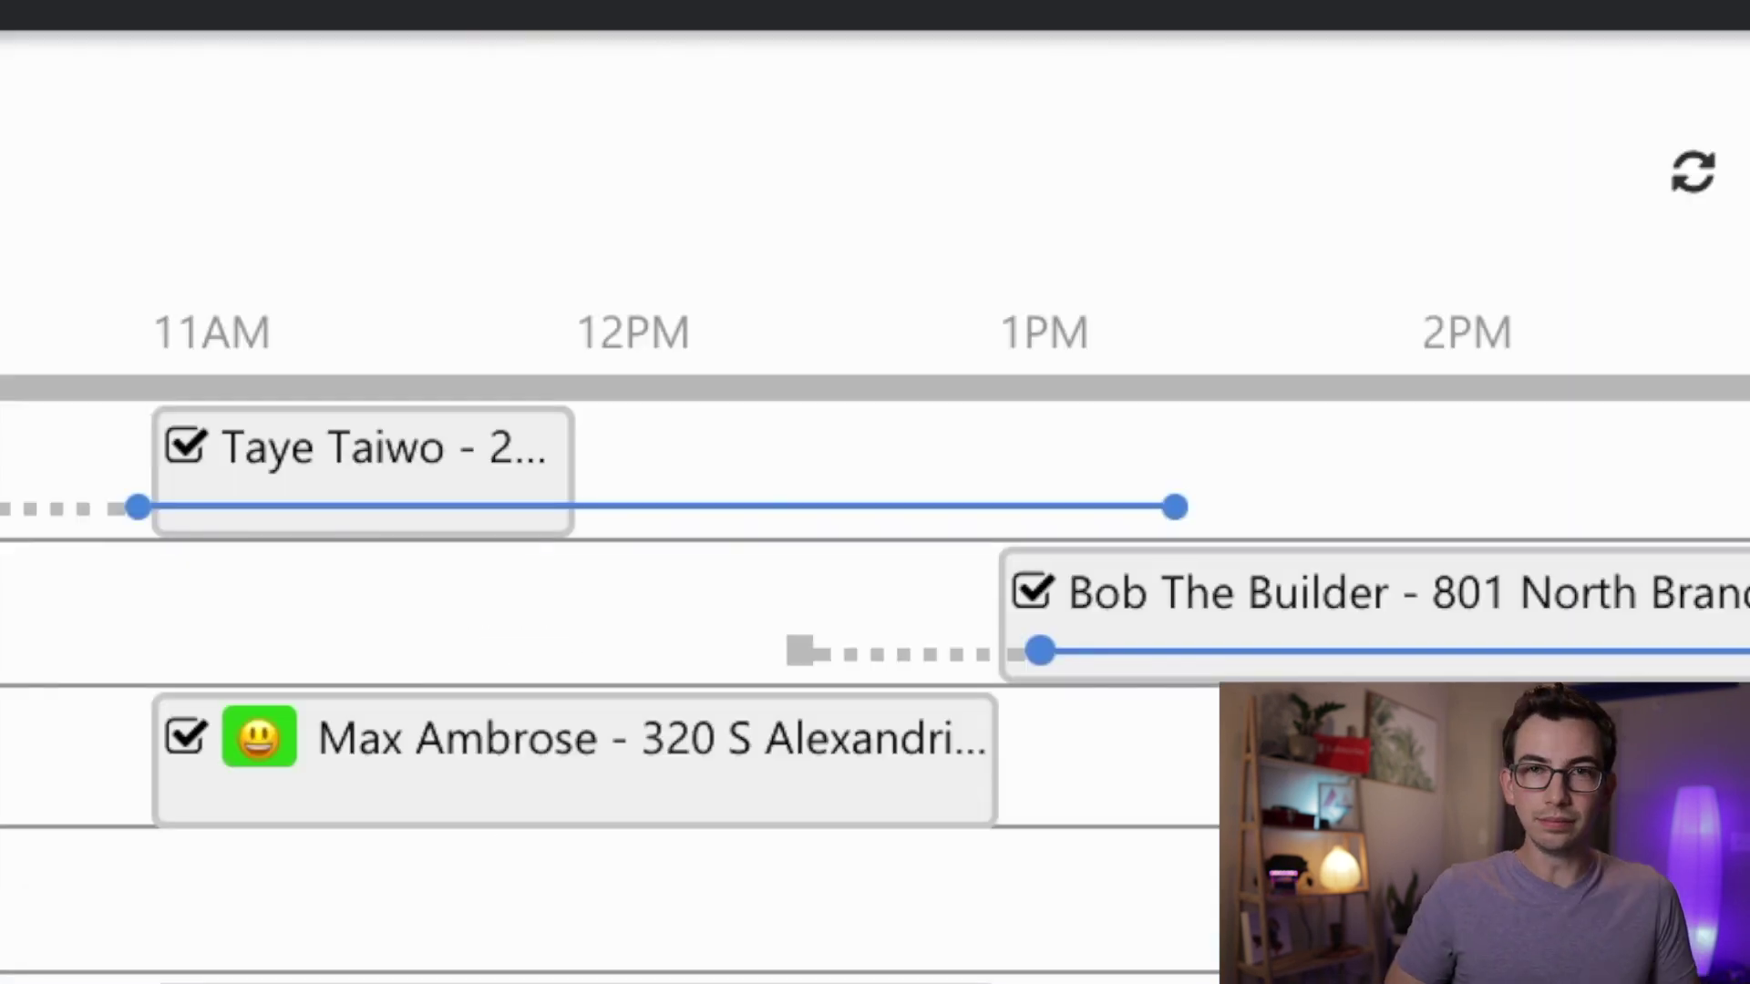
mouse_move(215, 770)
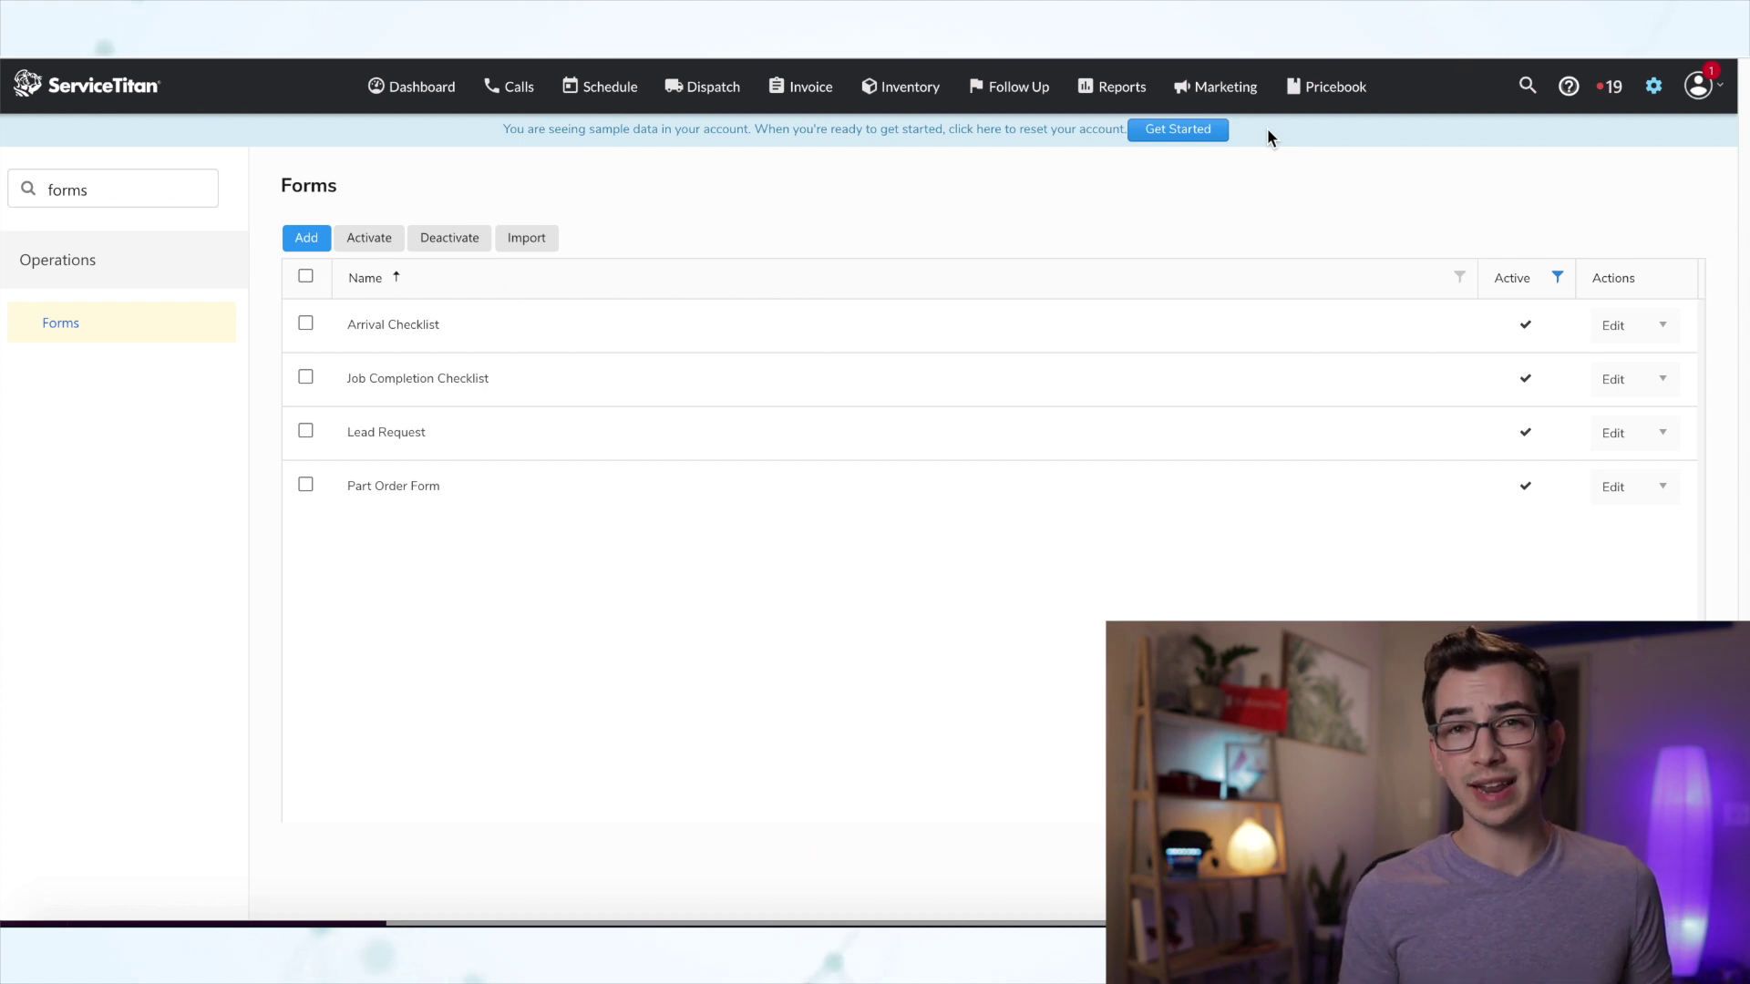
Step: Create the published job form 'Happy Call Action Required' with a 'What is the issue?' question
click(308, 238)
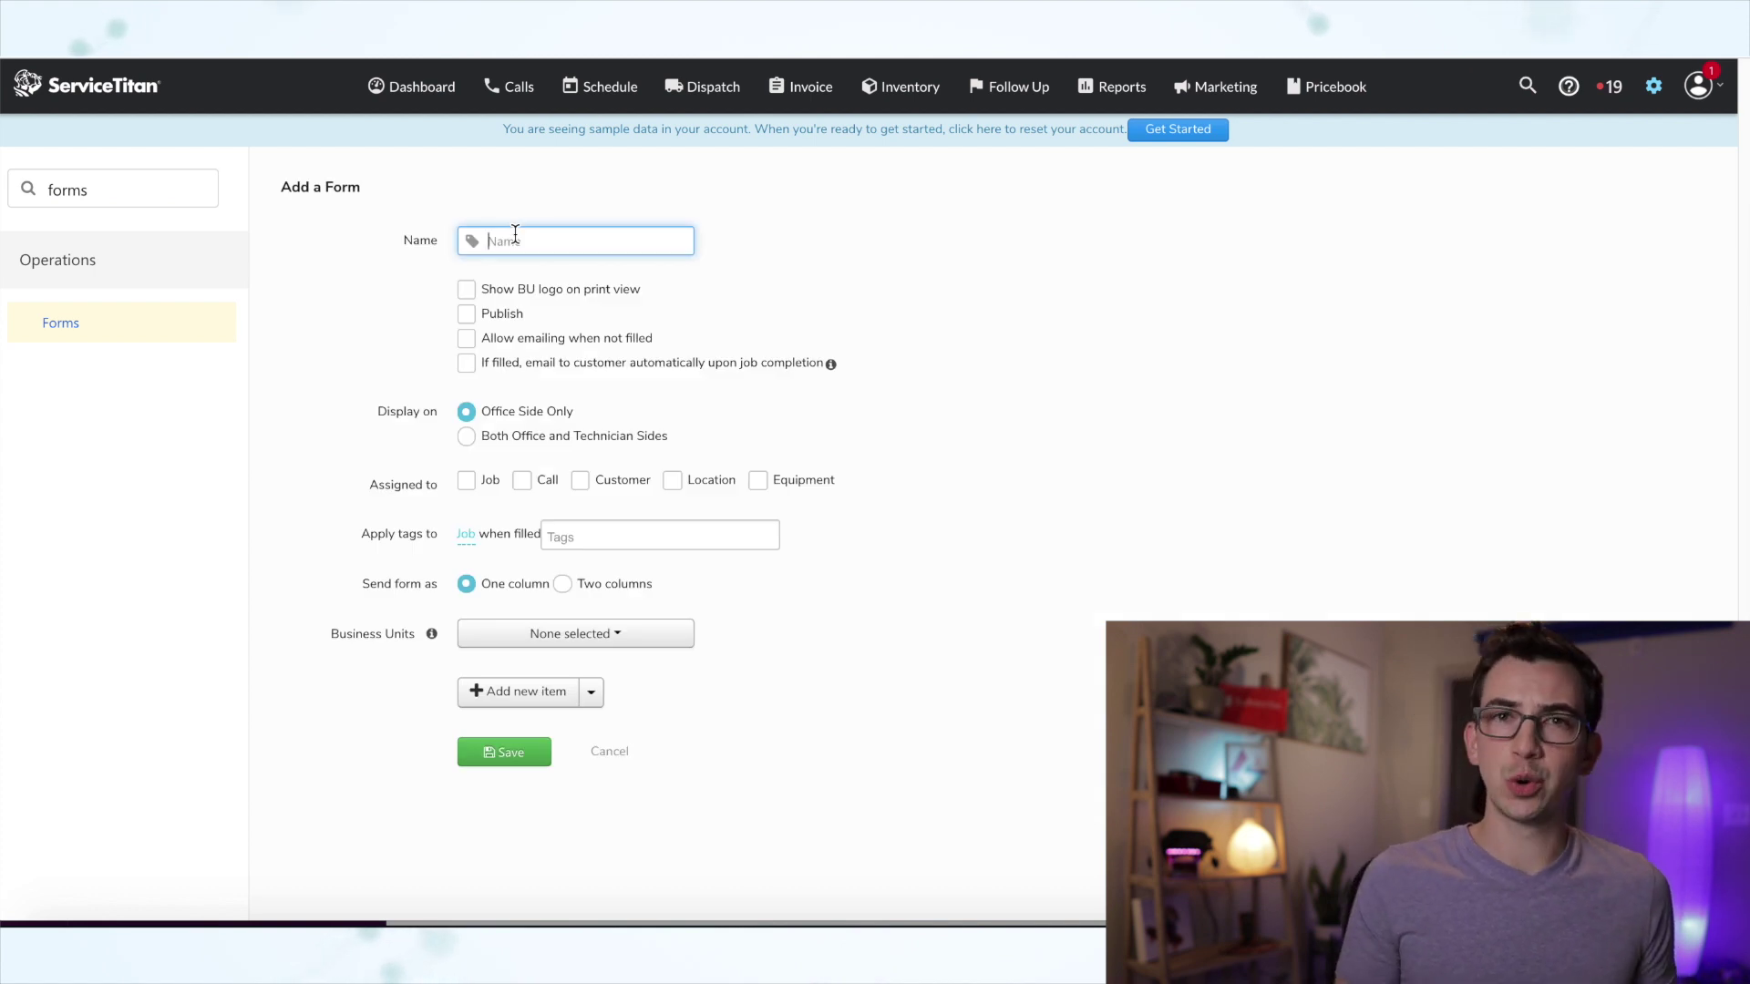
text(Happy Call Action Required)
click(469, 316)
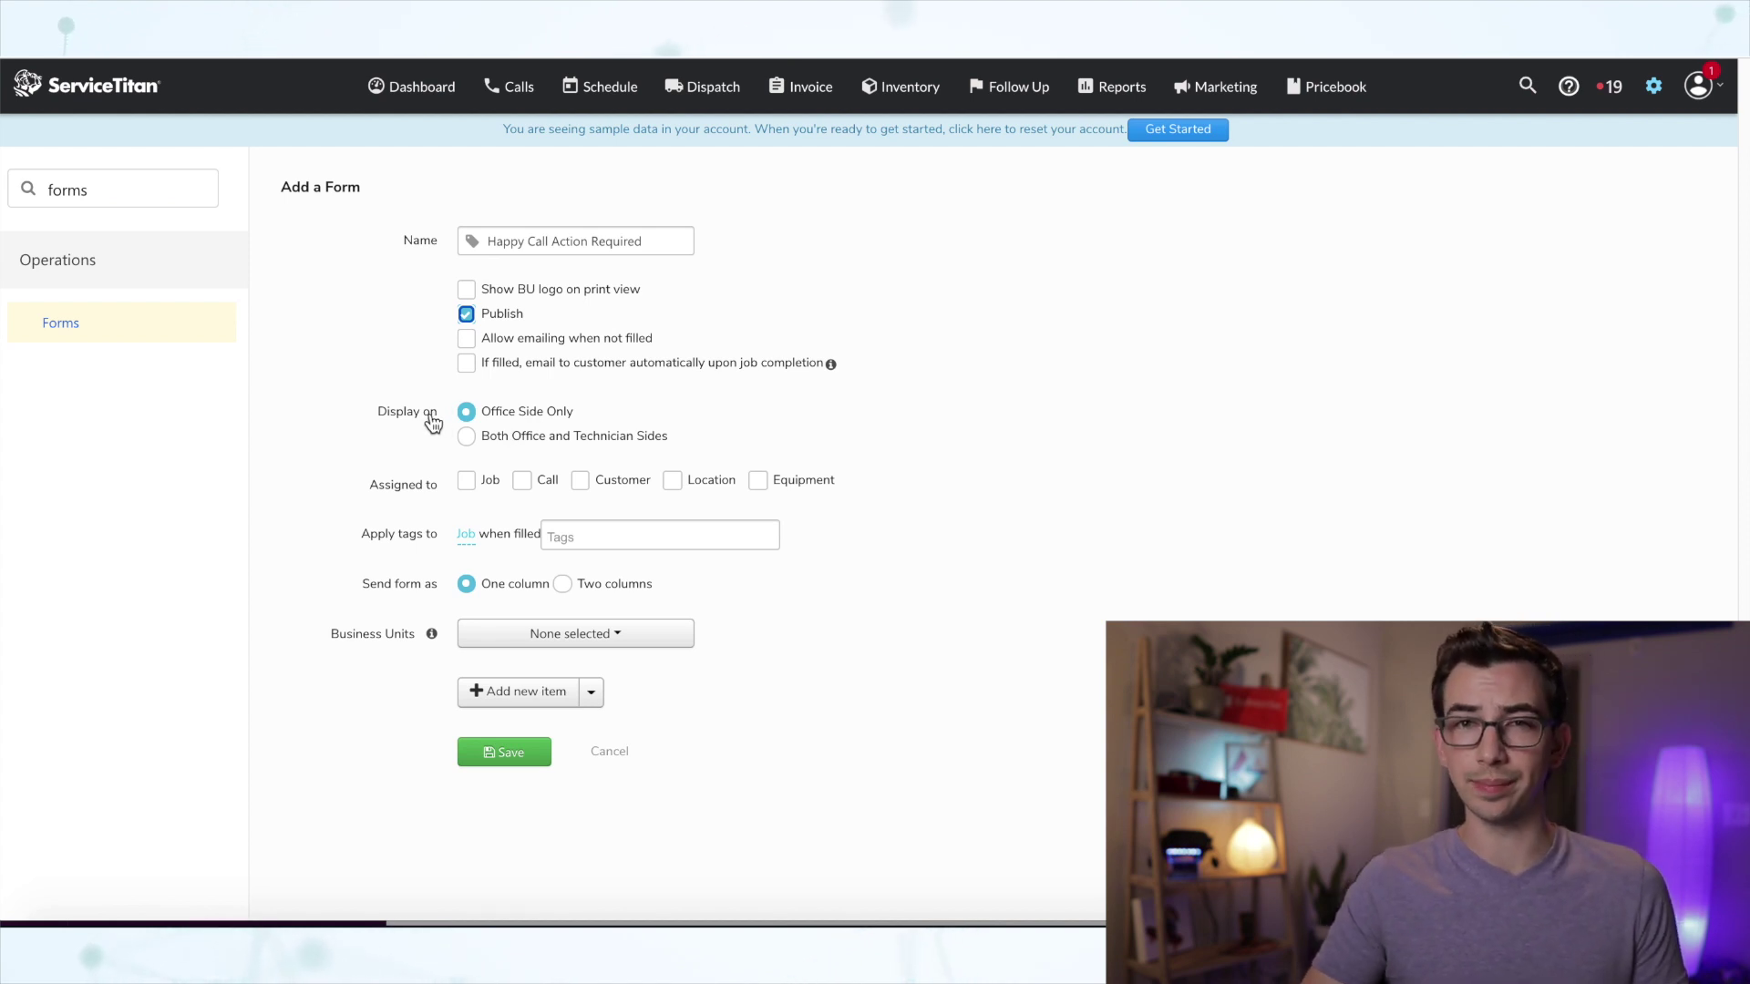
click(468, 482)
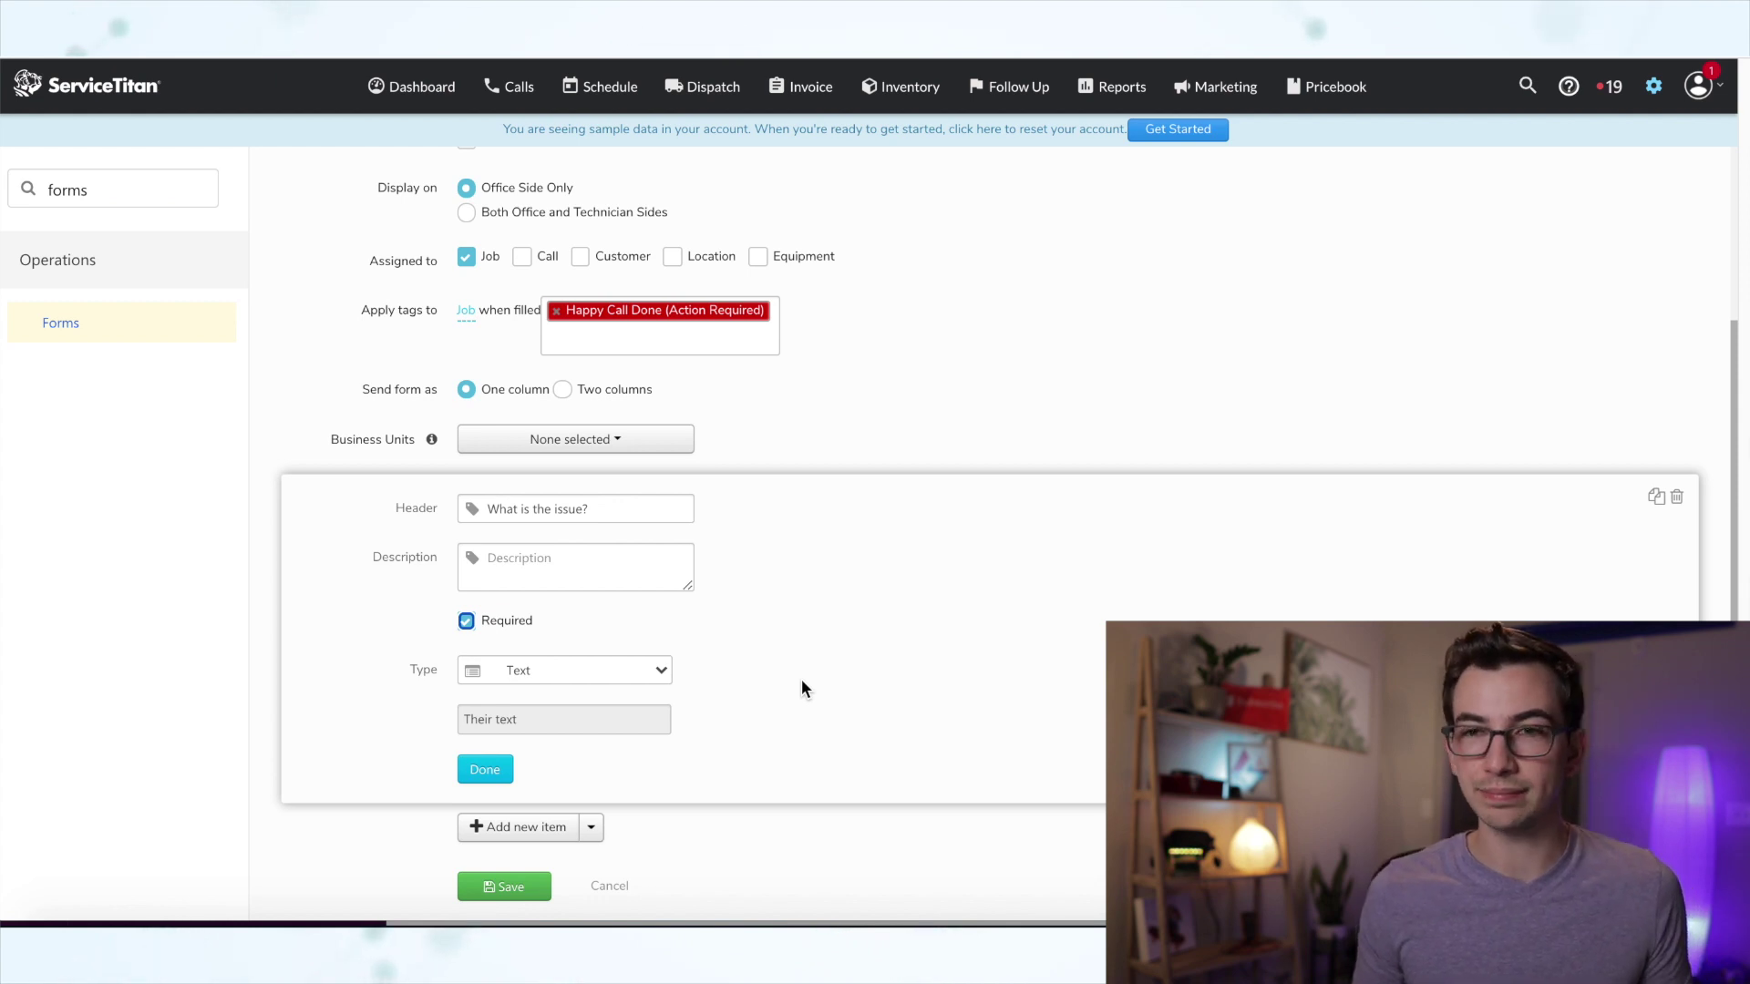
click(485, 769)
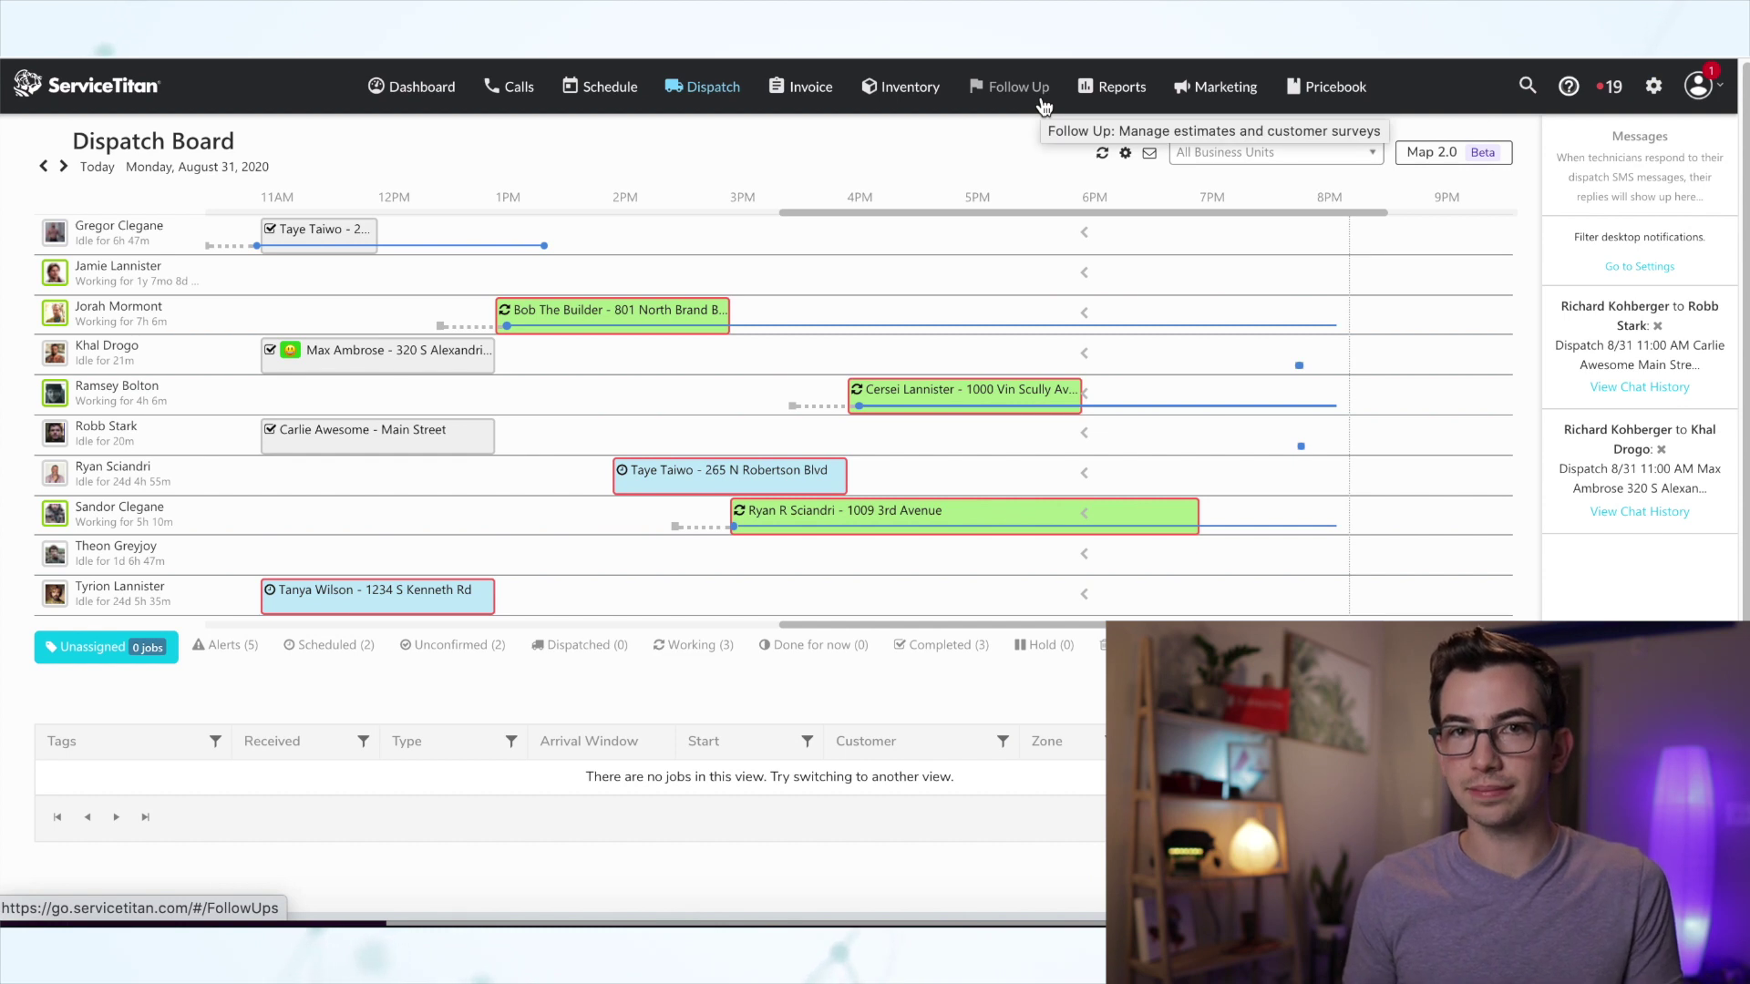
Step: Find Alerts by searching settings for 'alert' and start a new alert
click(1657, 86)
text(alert)
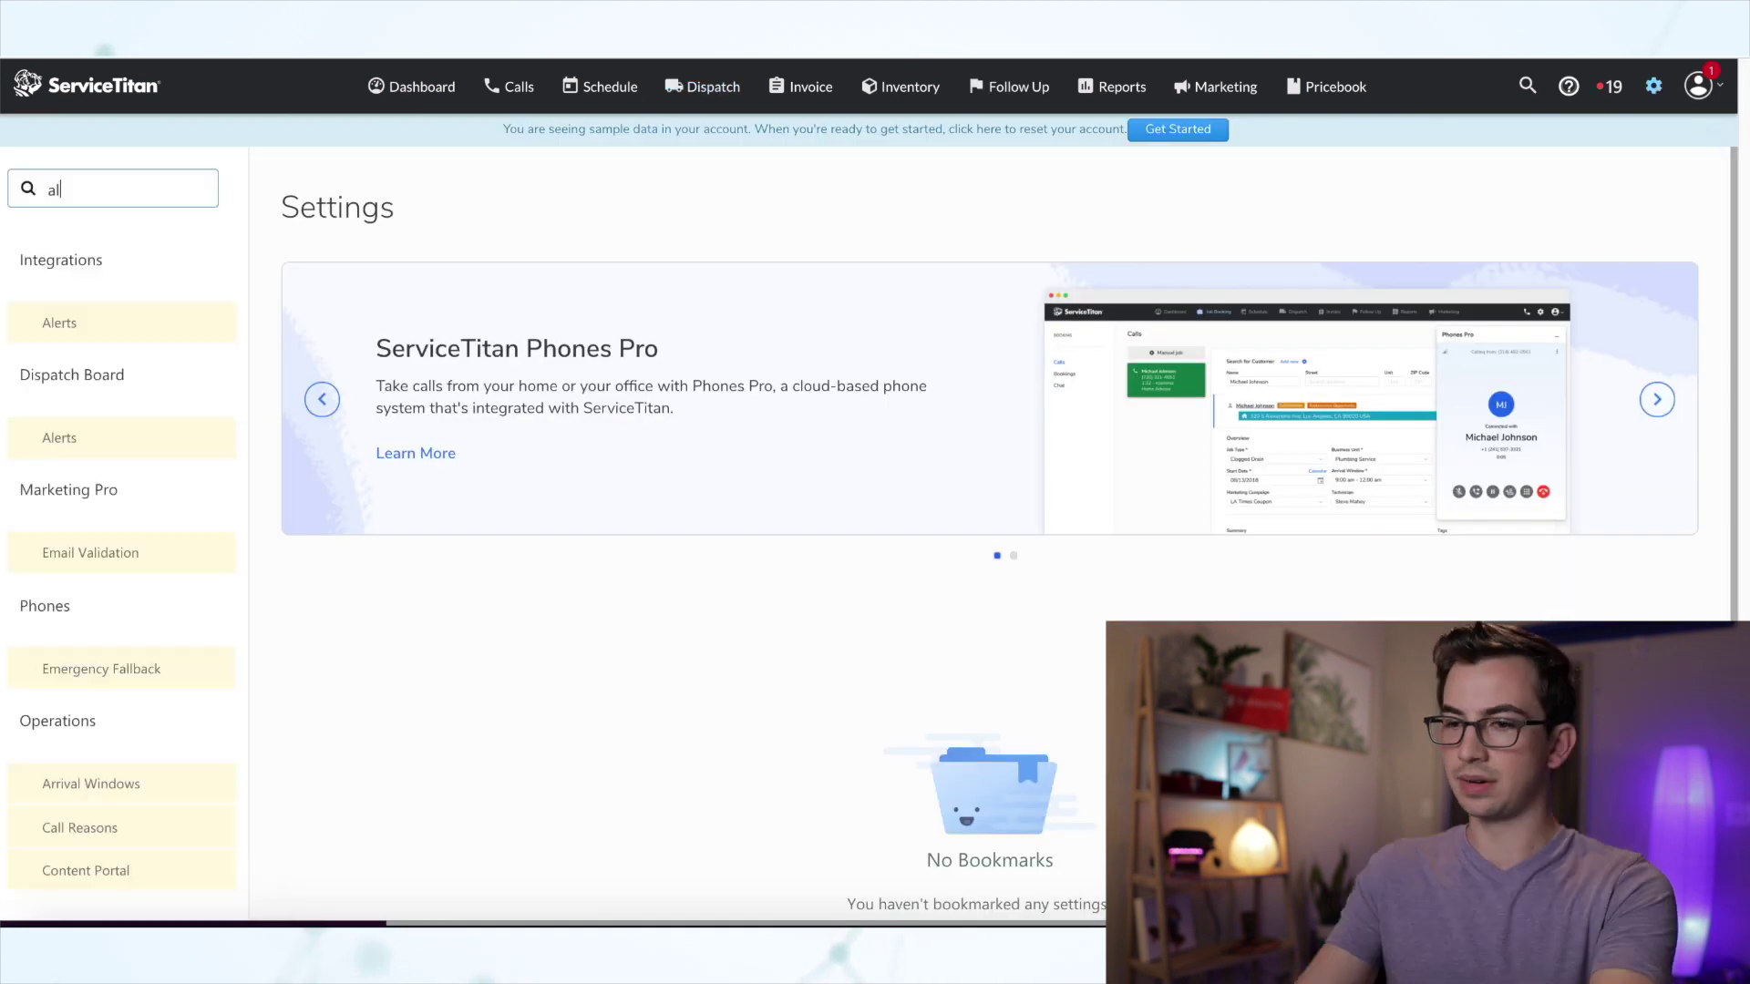
click(59, 323)
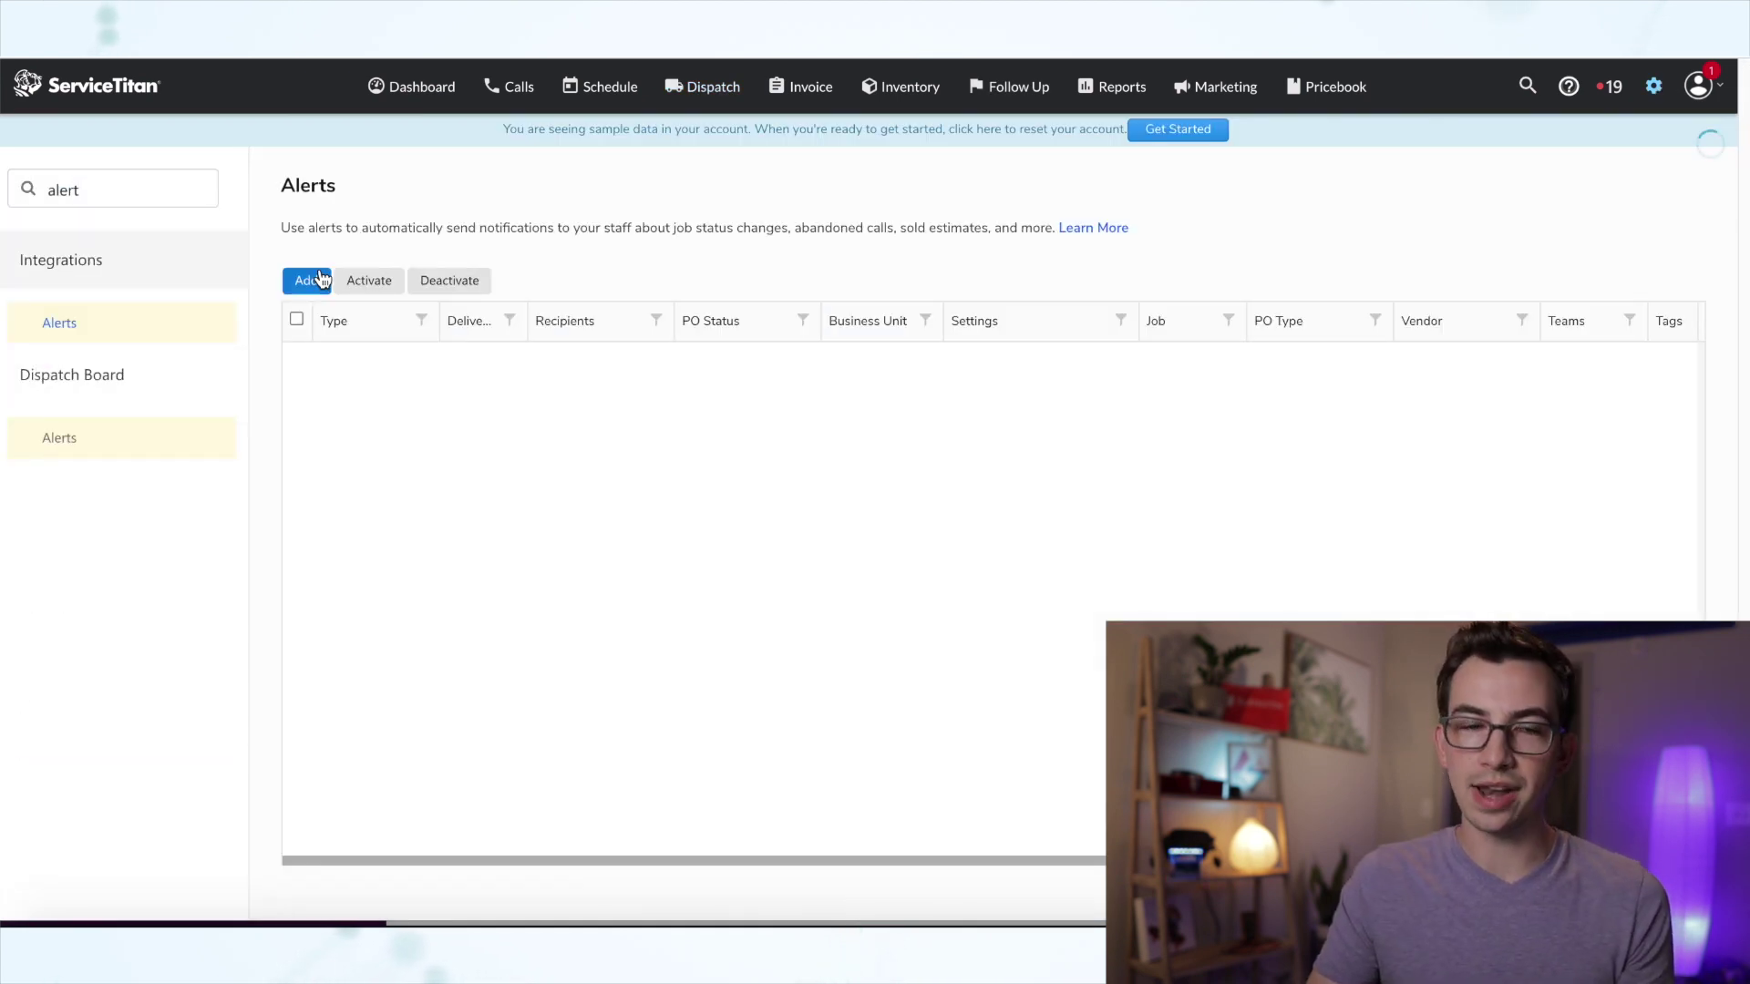
click(308, 281)
Step: Make it a Completed Form On Job alert delivered by Sms only
click(319, 244)
text(f)
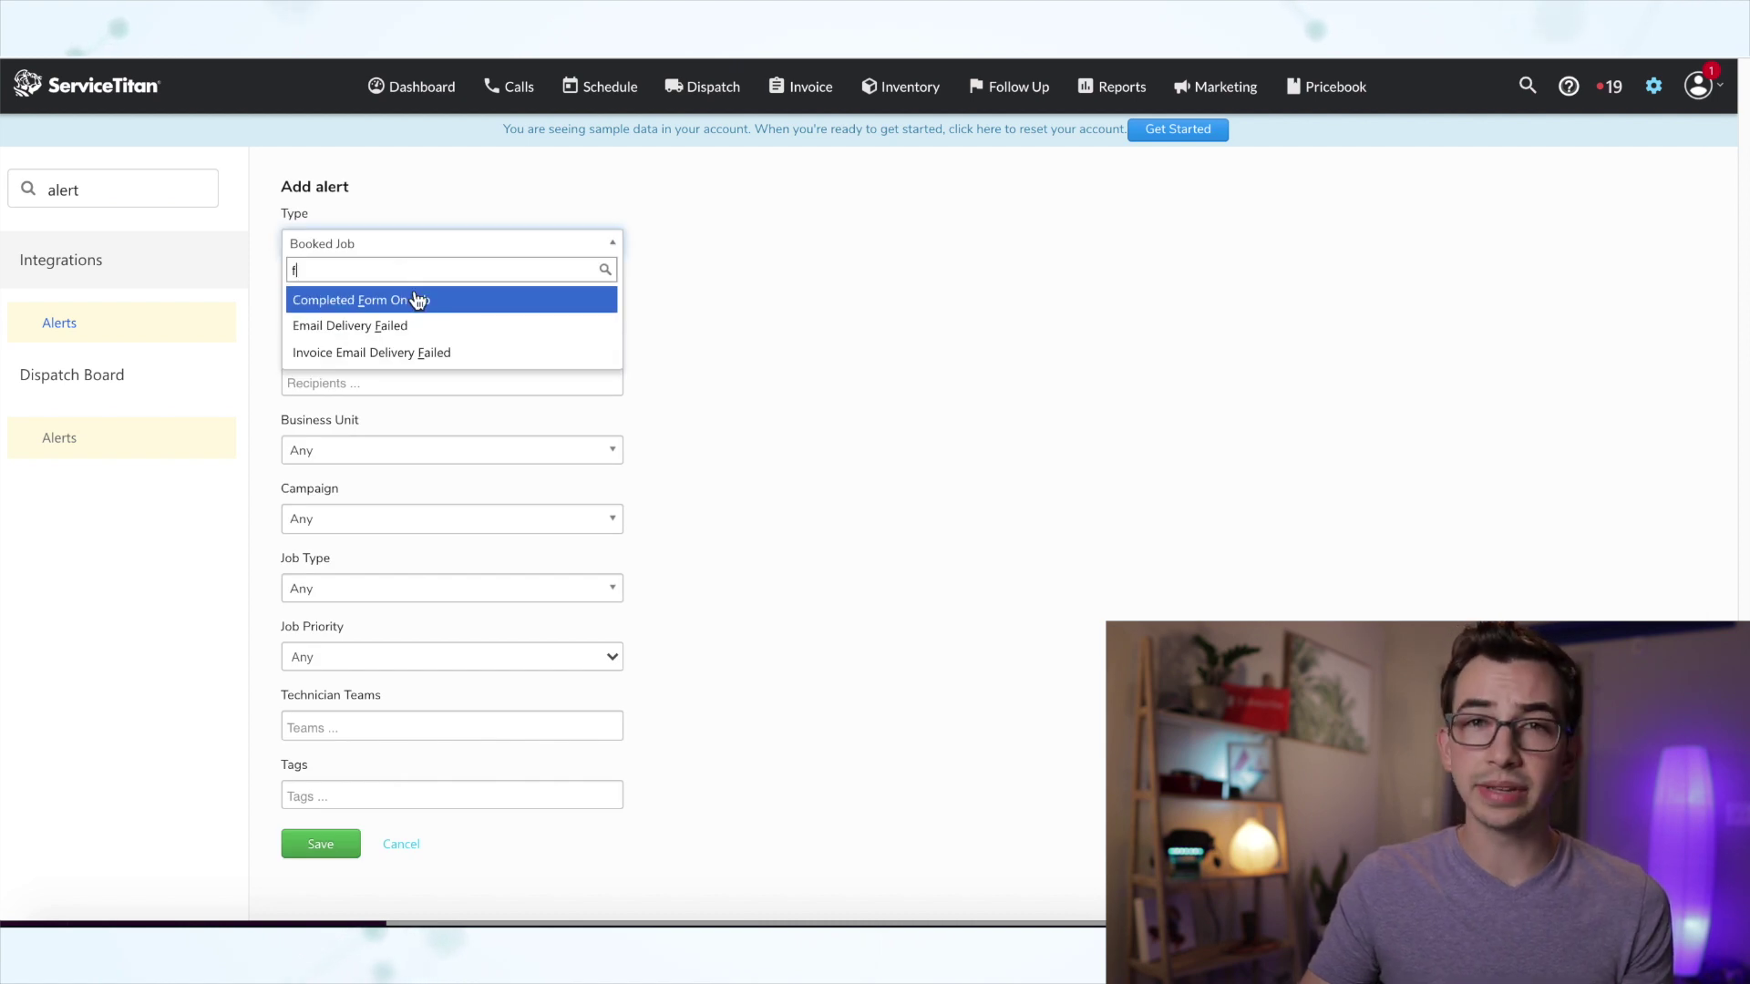
click(417, 299)
click(406, 315)
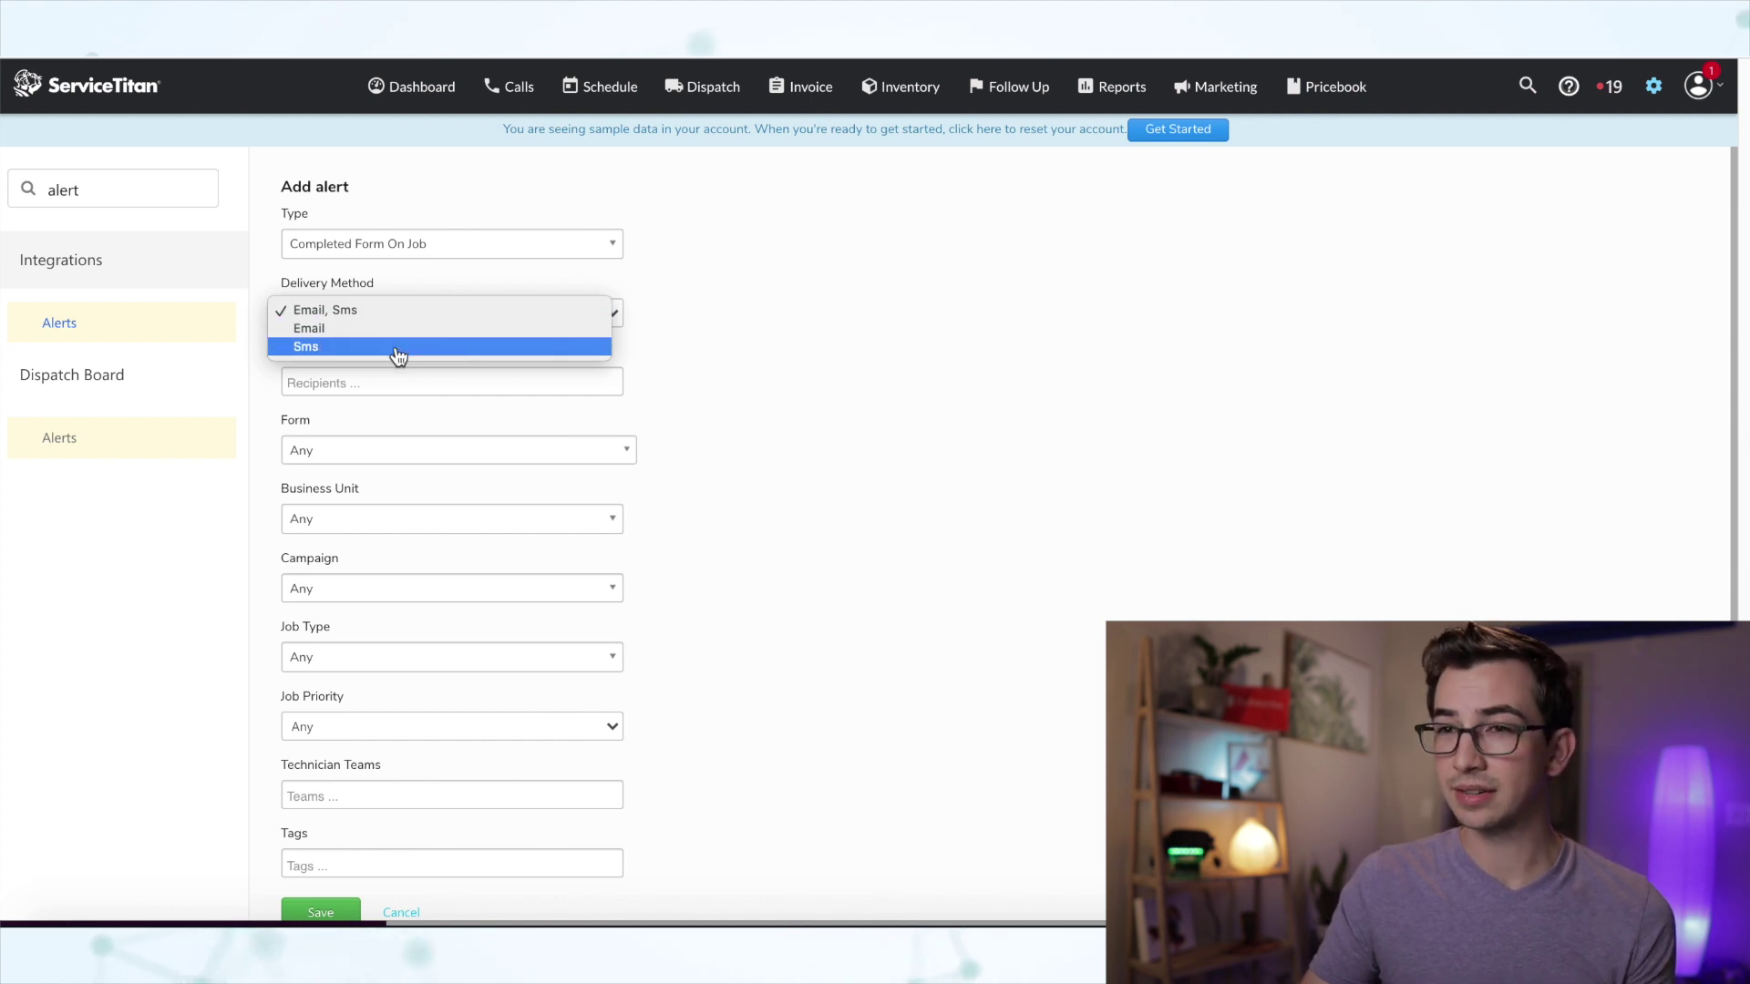
click(393, 348)
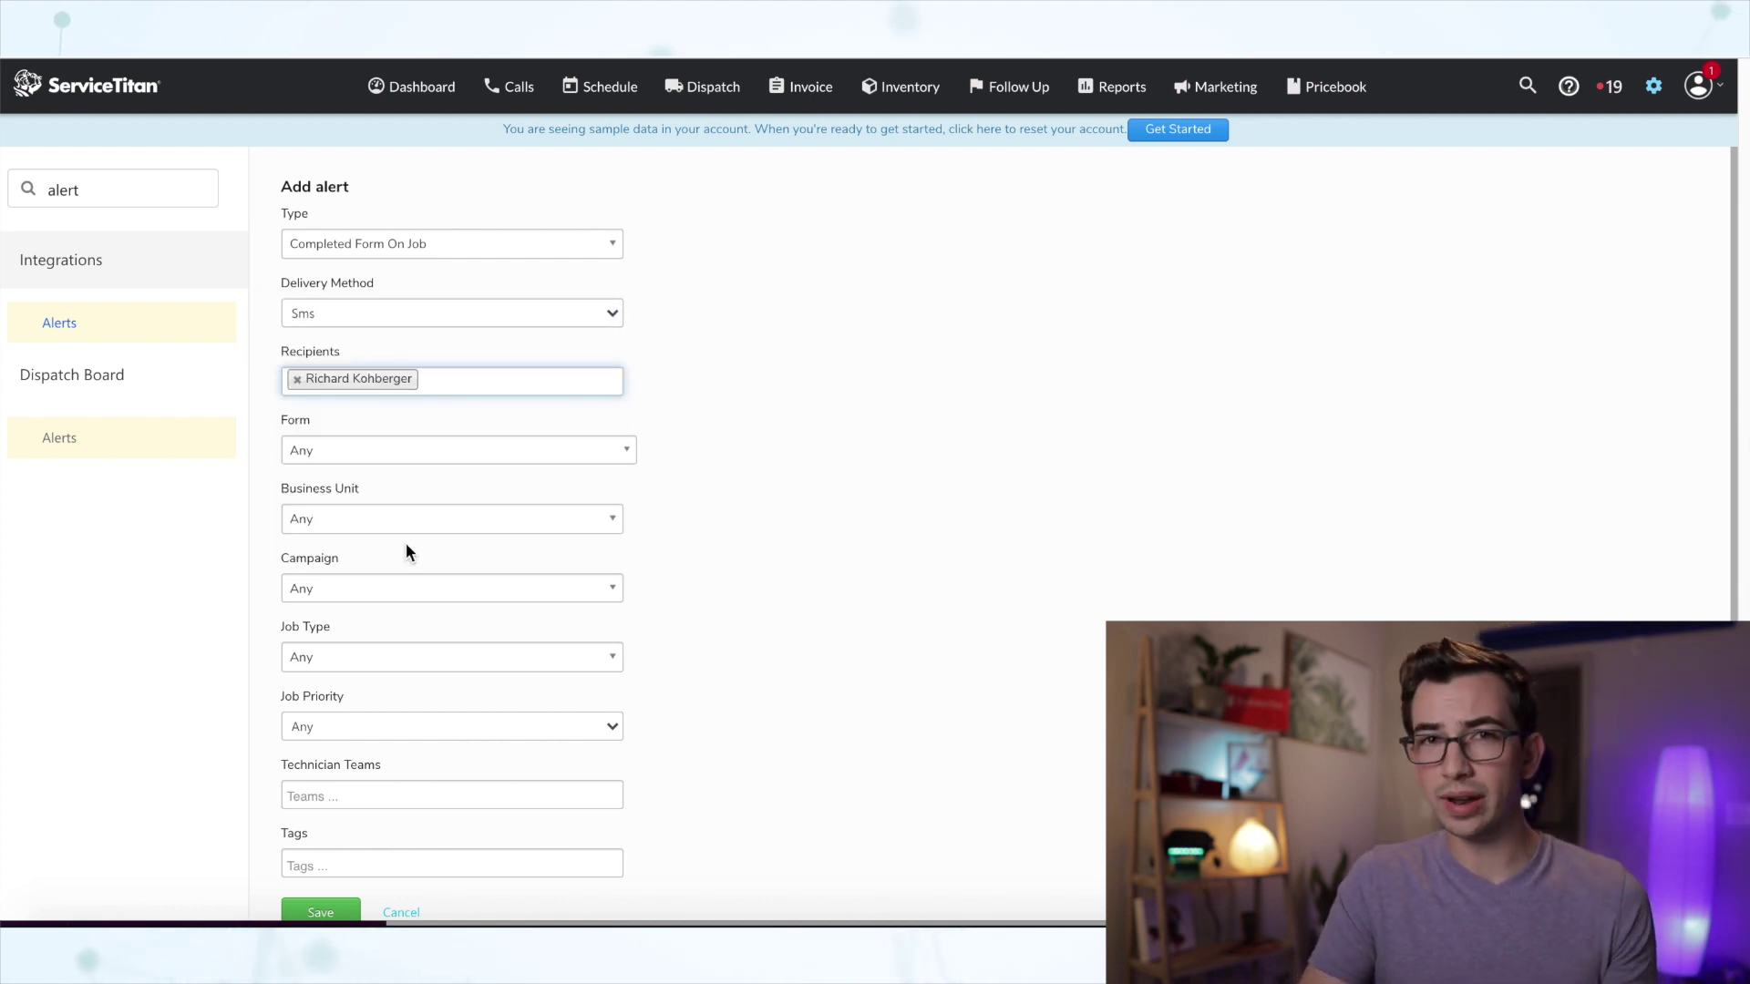
Step: Have the alert watch the Happy Call Action Required form and save it
click(464, 450)
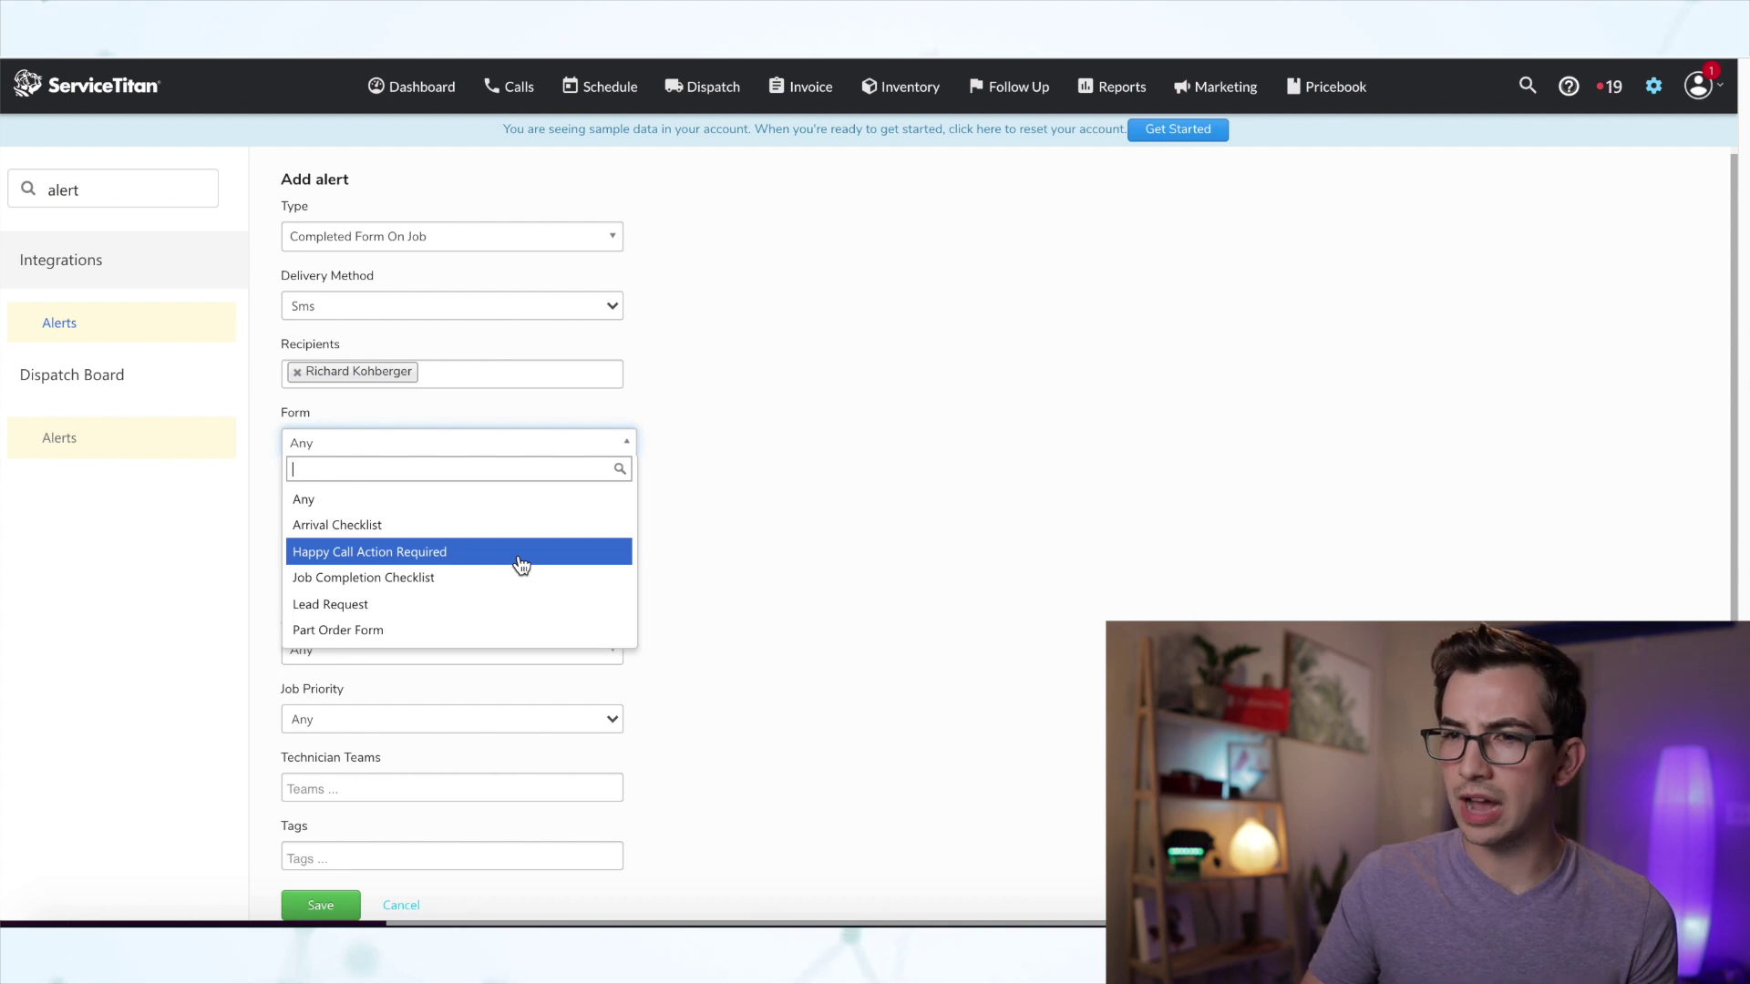
click(522, 566)
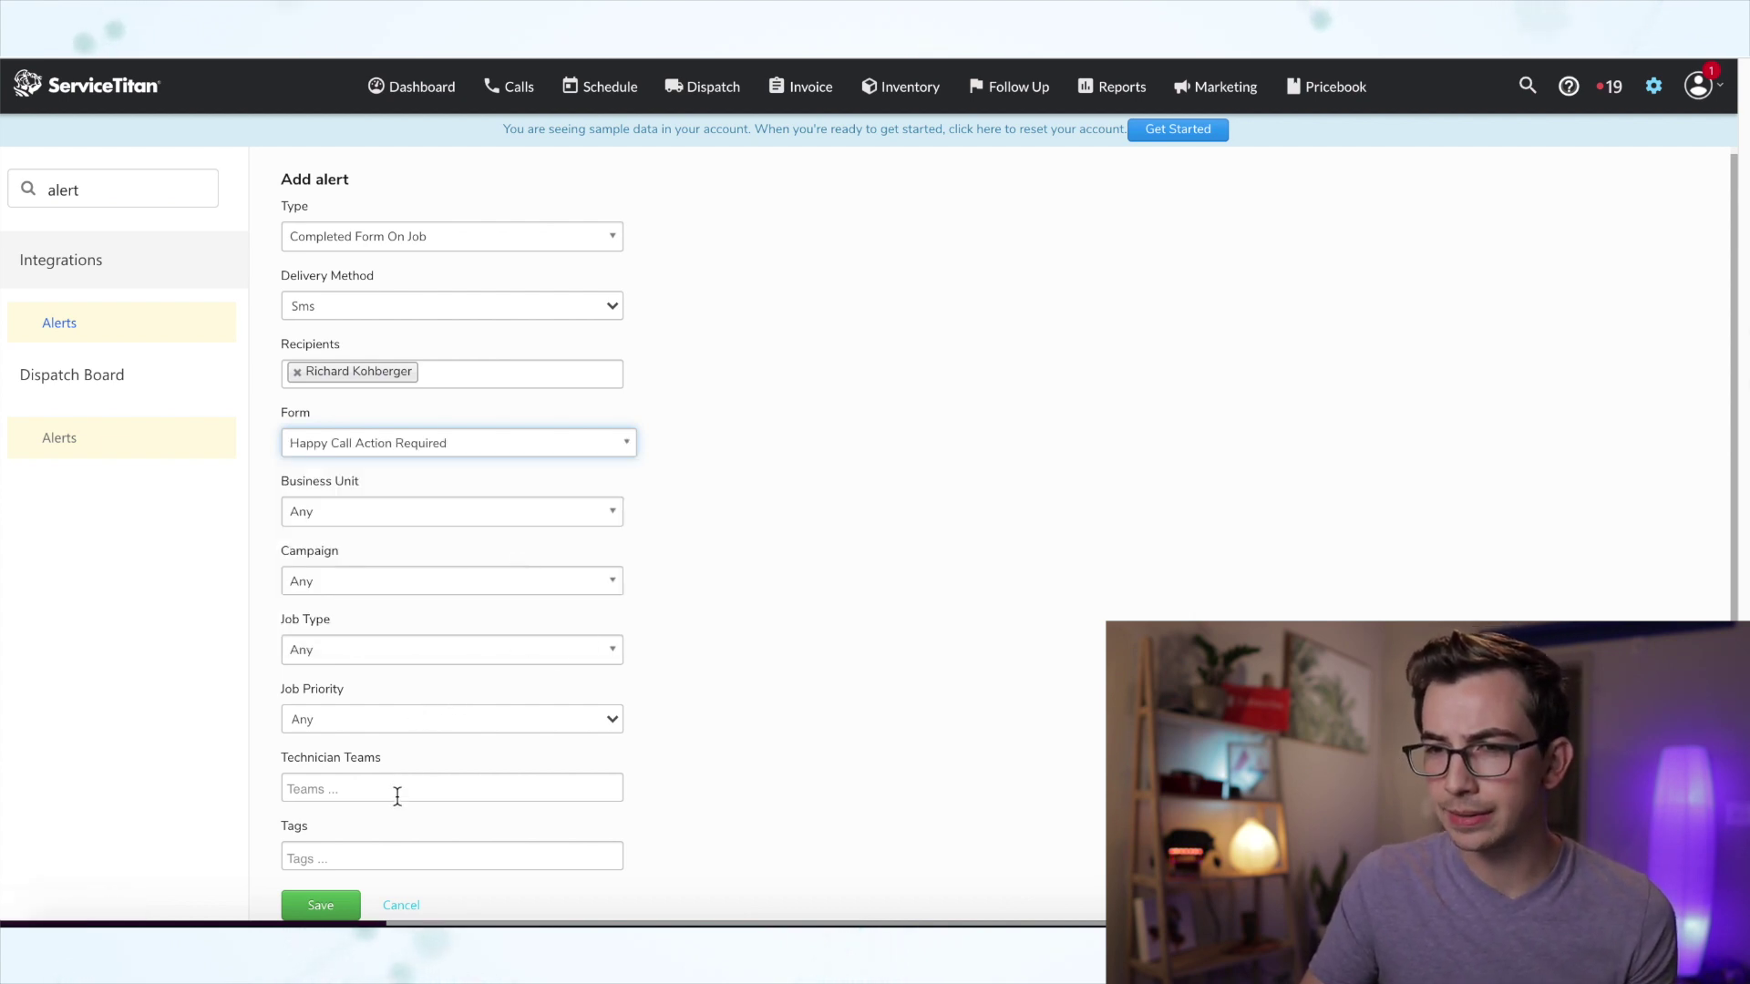
click(401, 857)
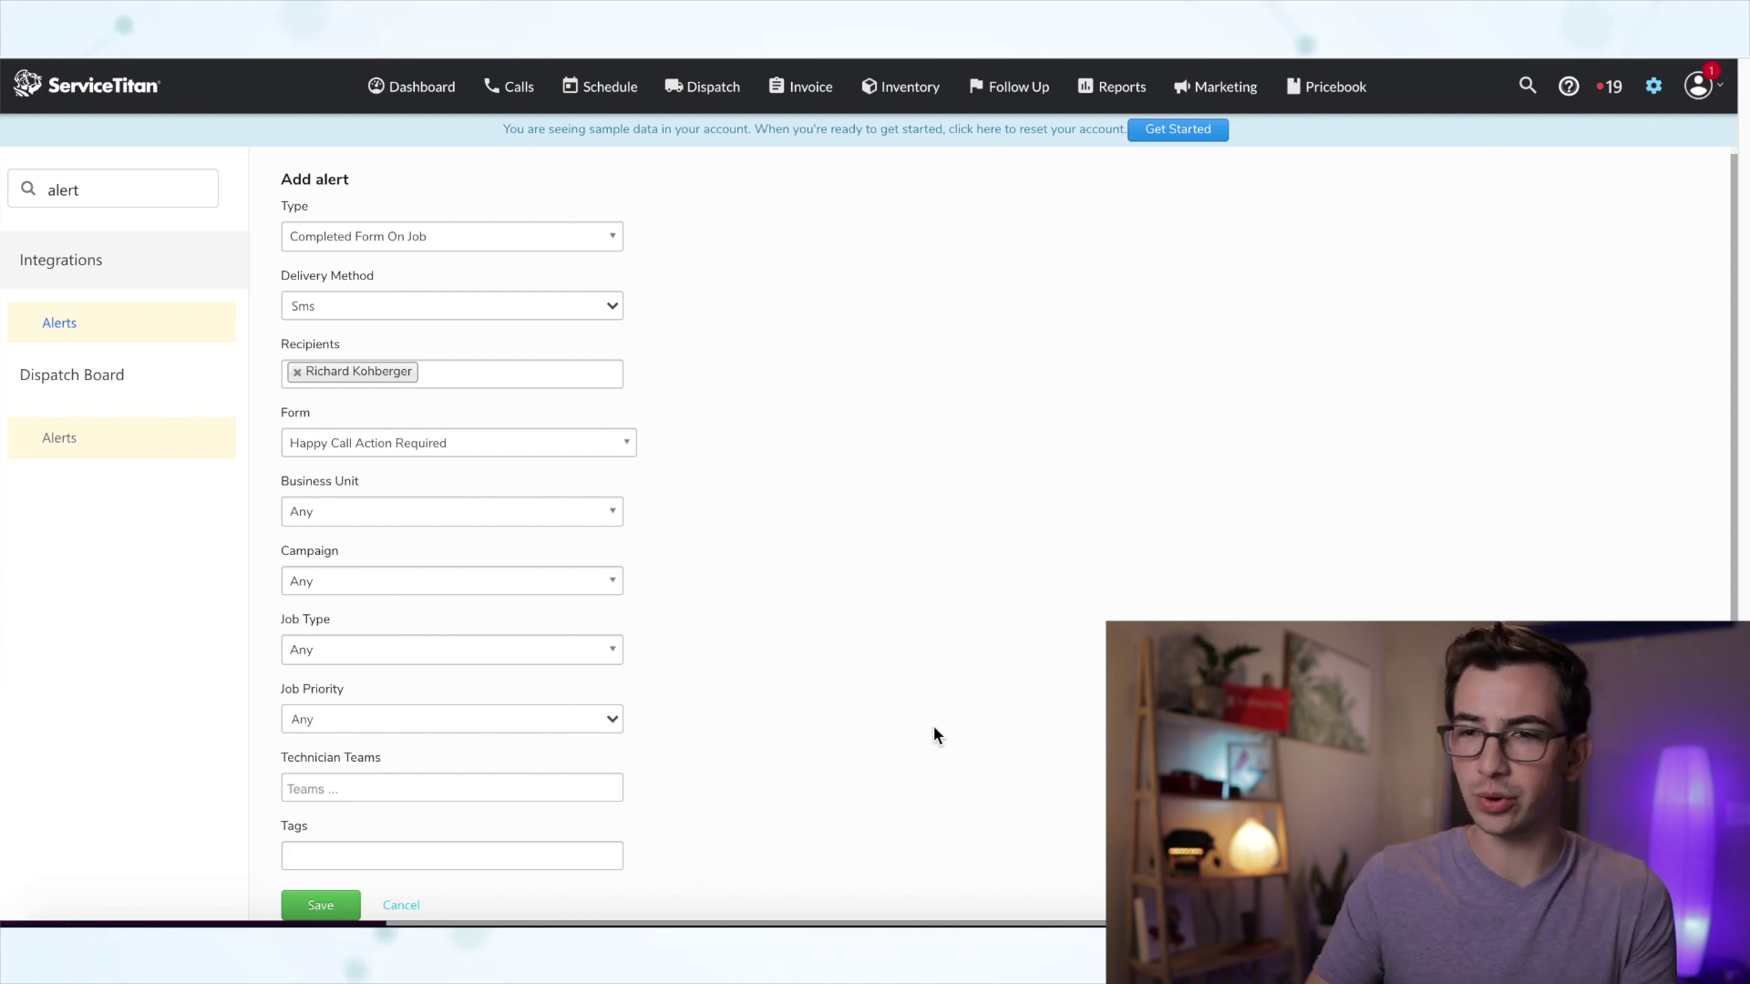
click(339, 902)
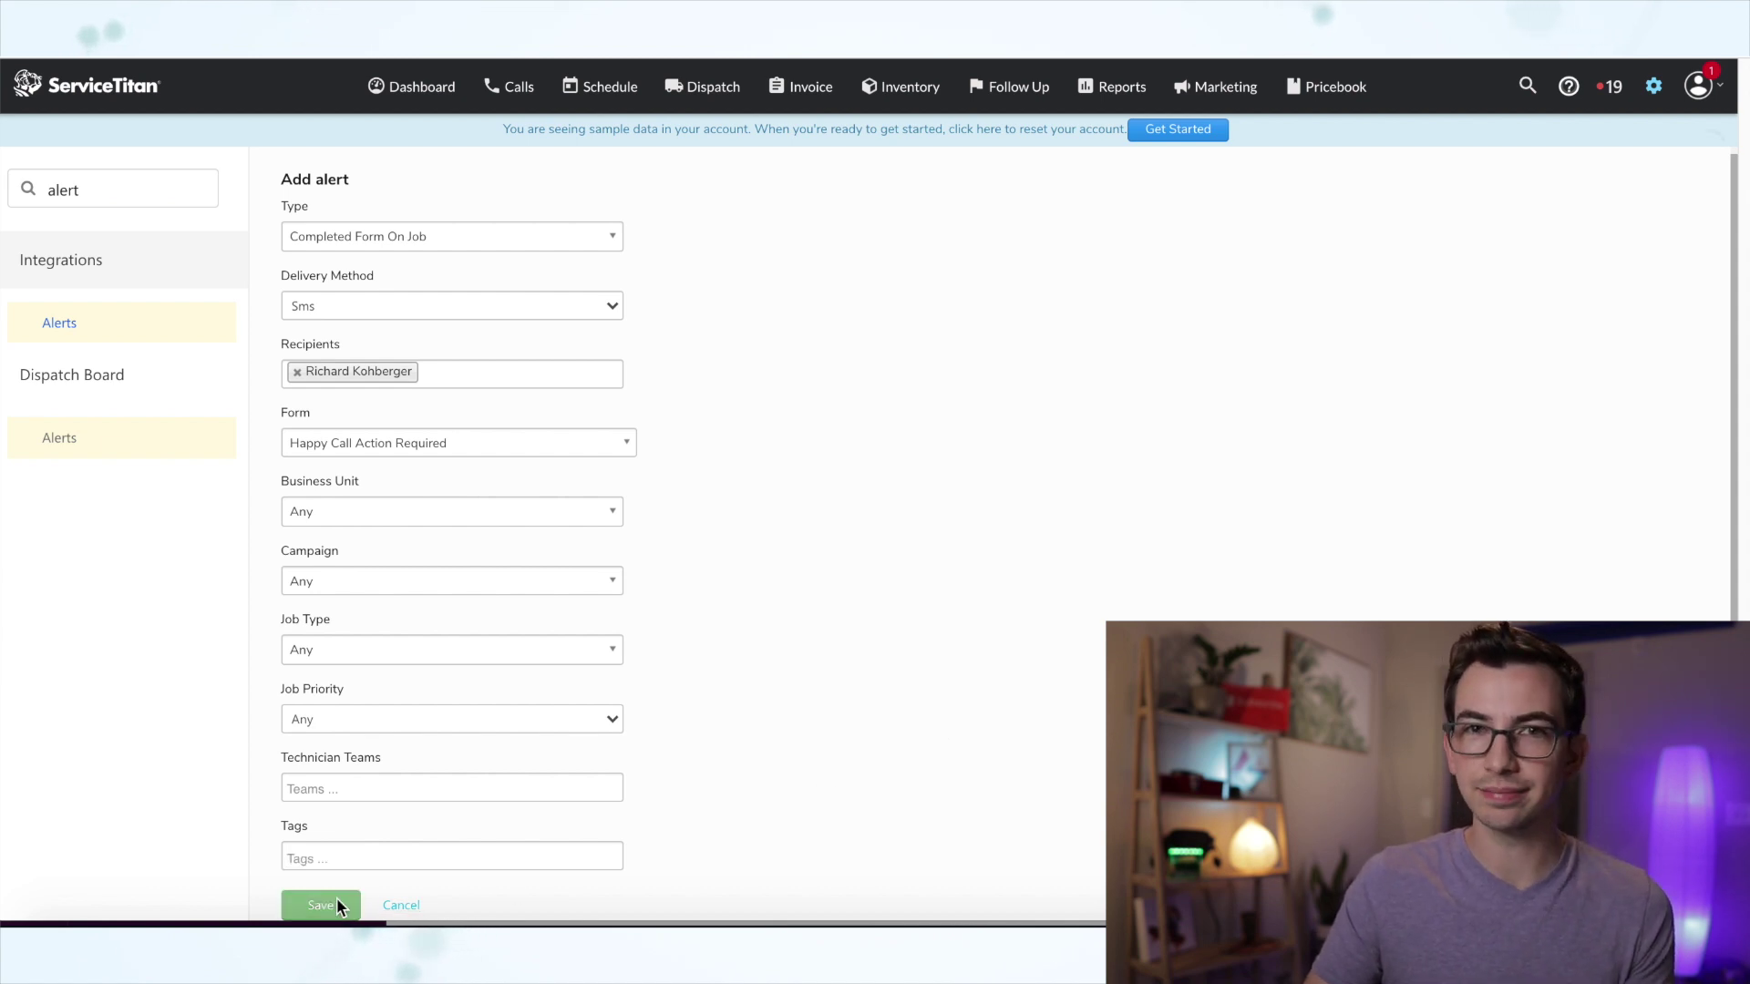
click(710, 91)
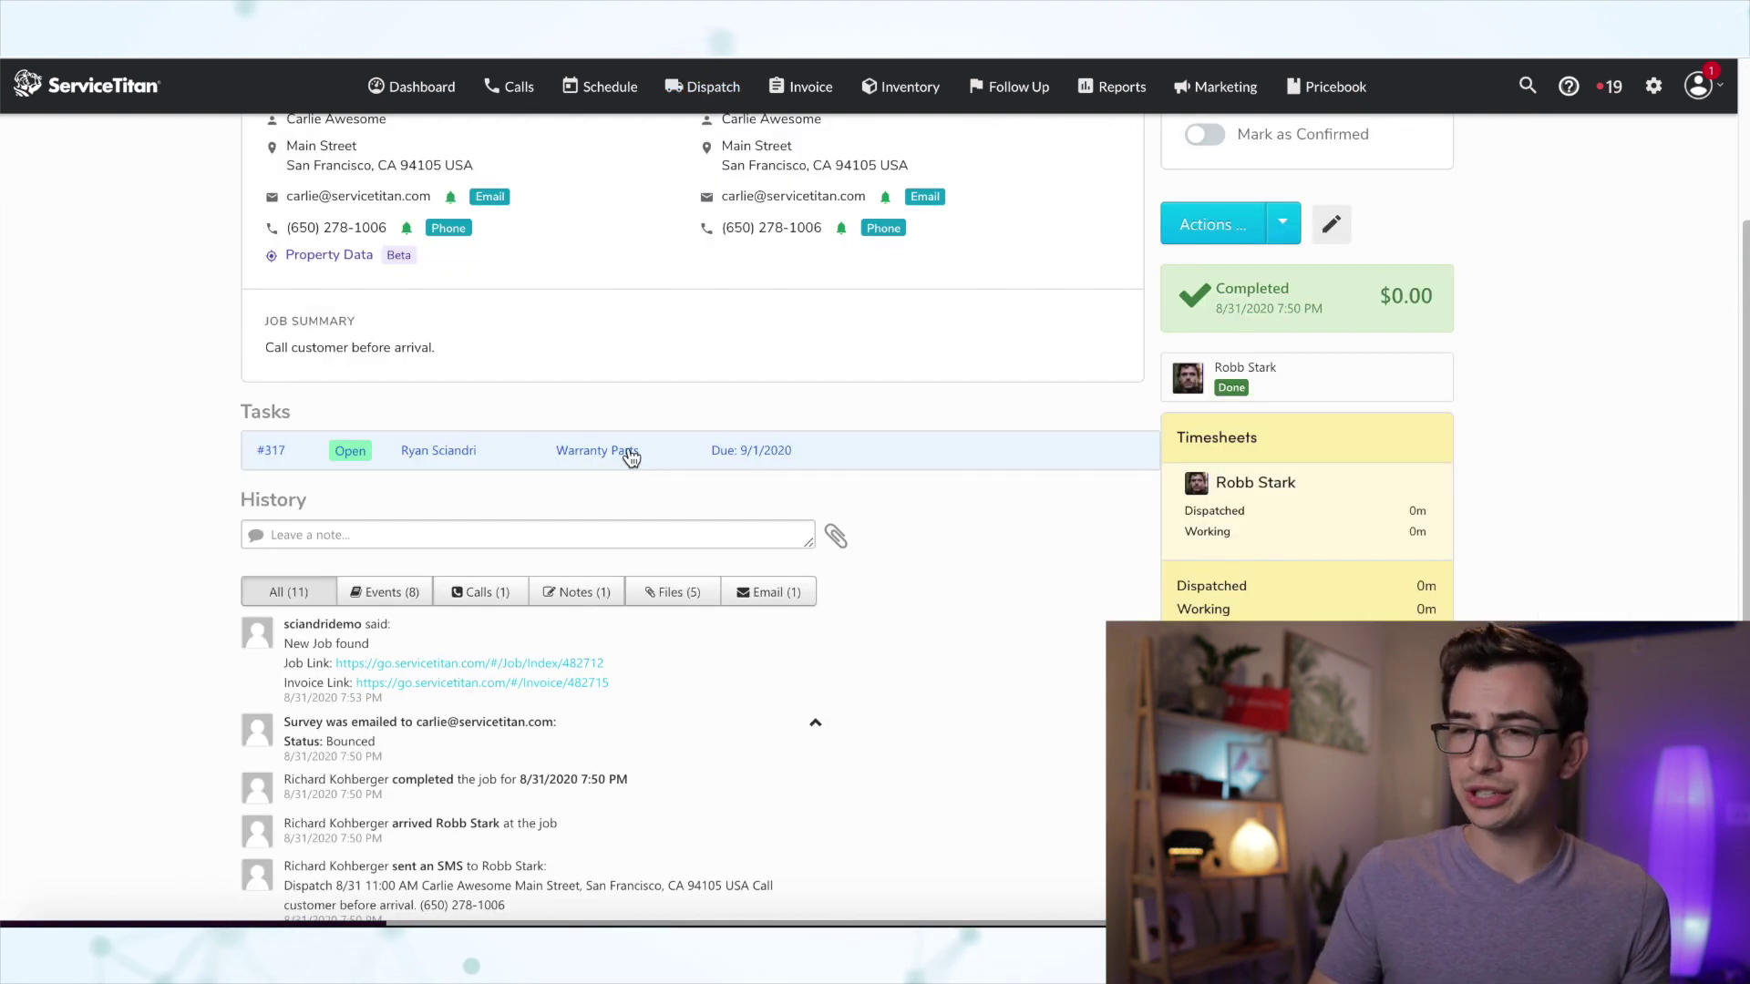
Step: Fill in the job's Happy Call Action Required form with 'Client says technician left a mess' and save
click(678, 601)
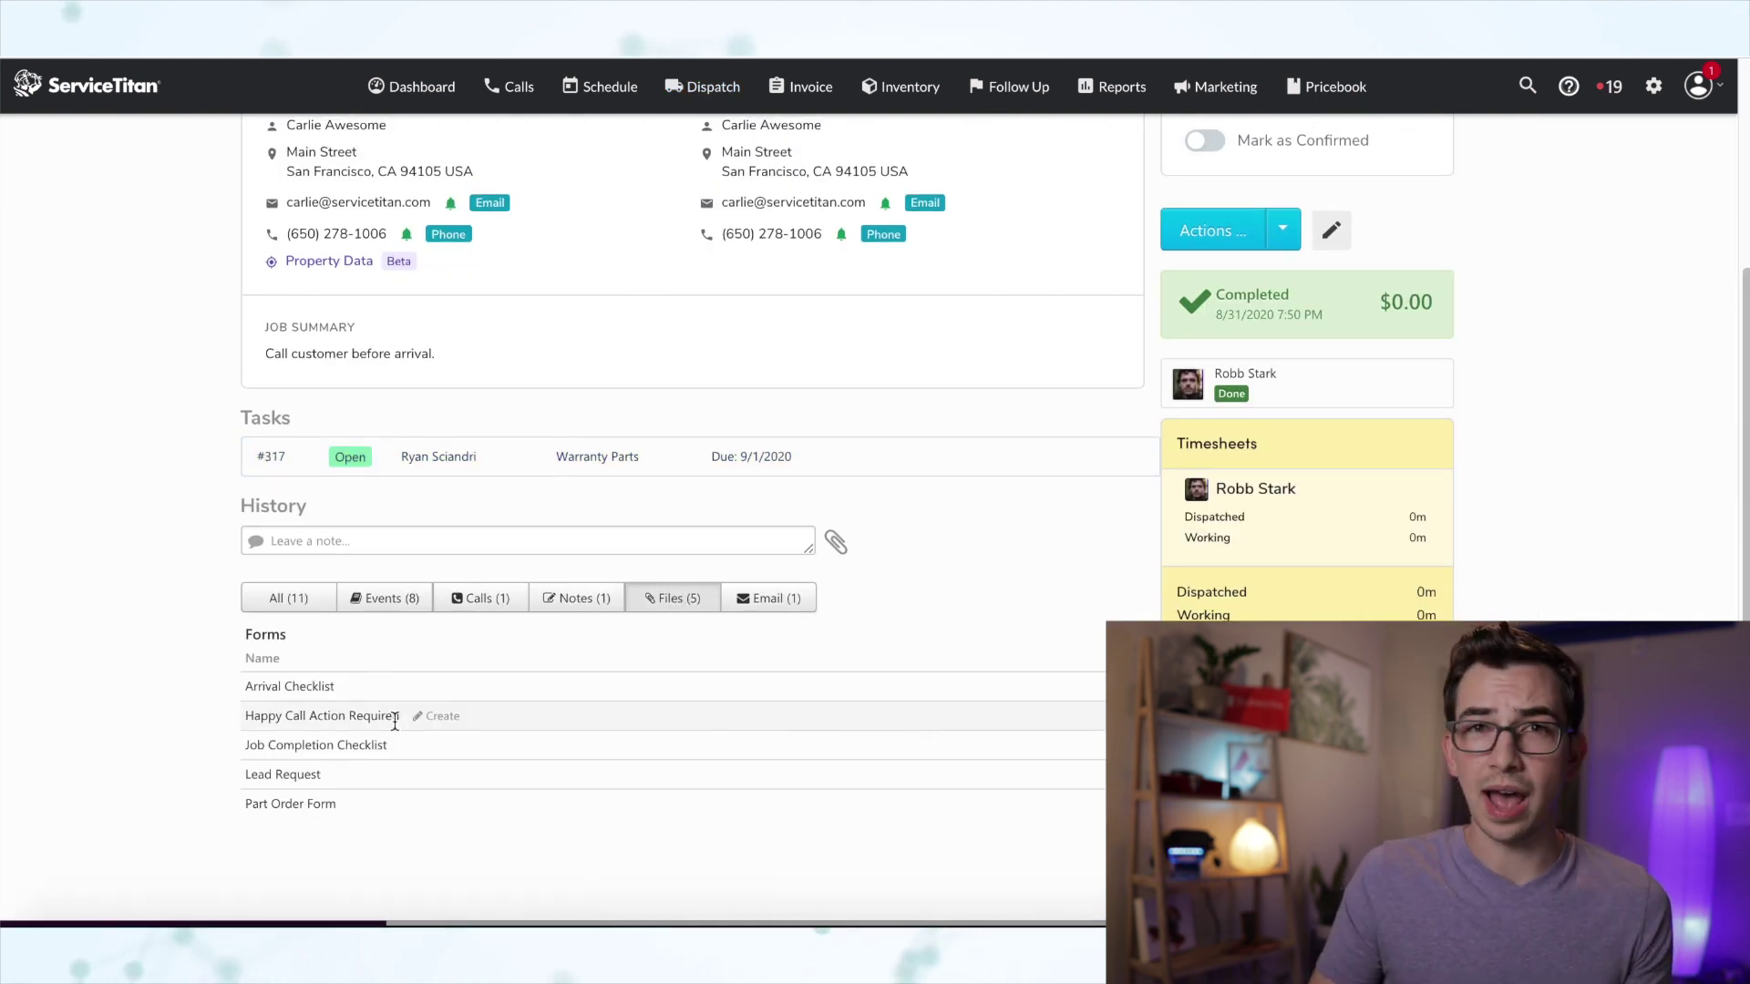
click(443, 717)
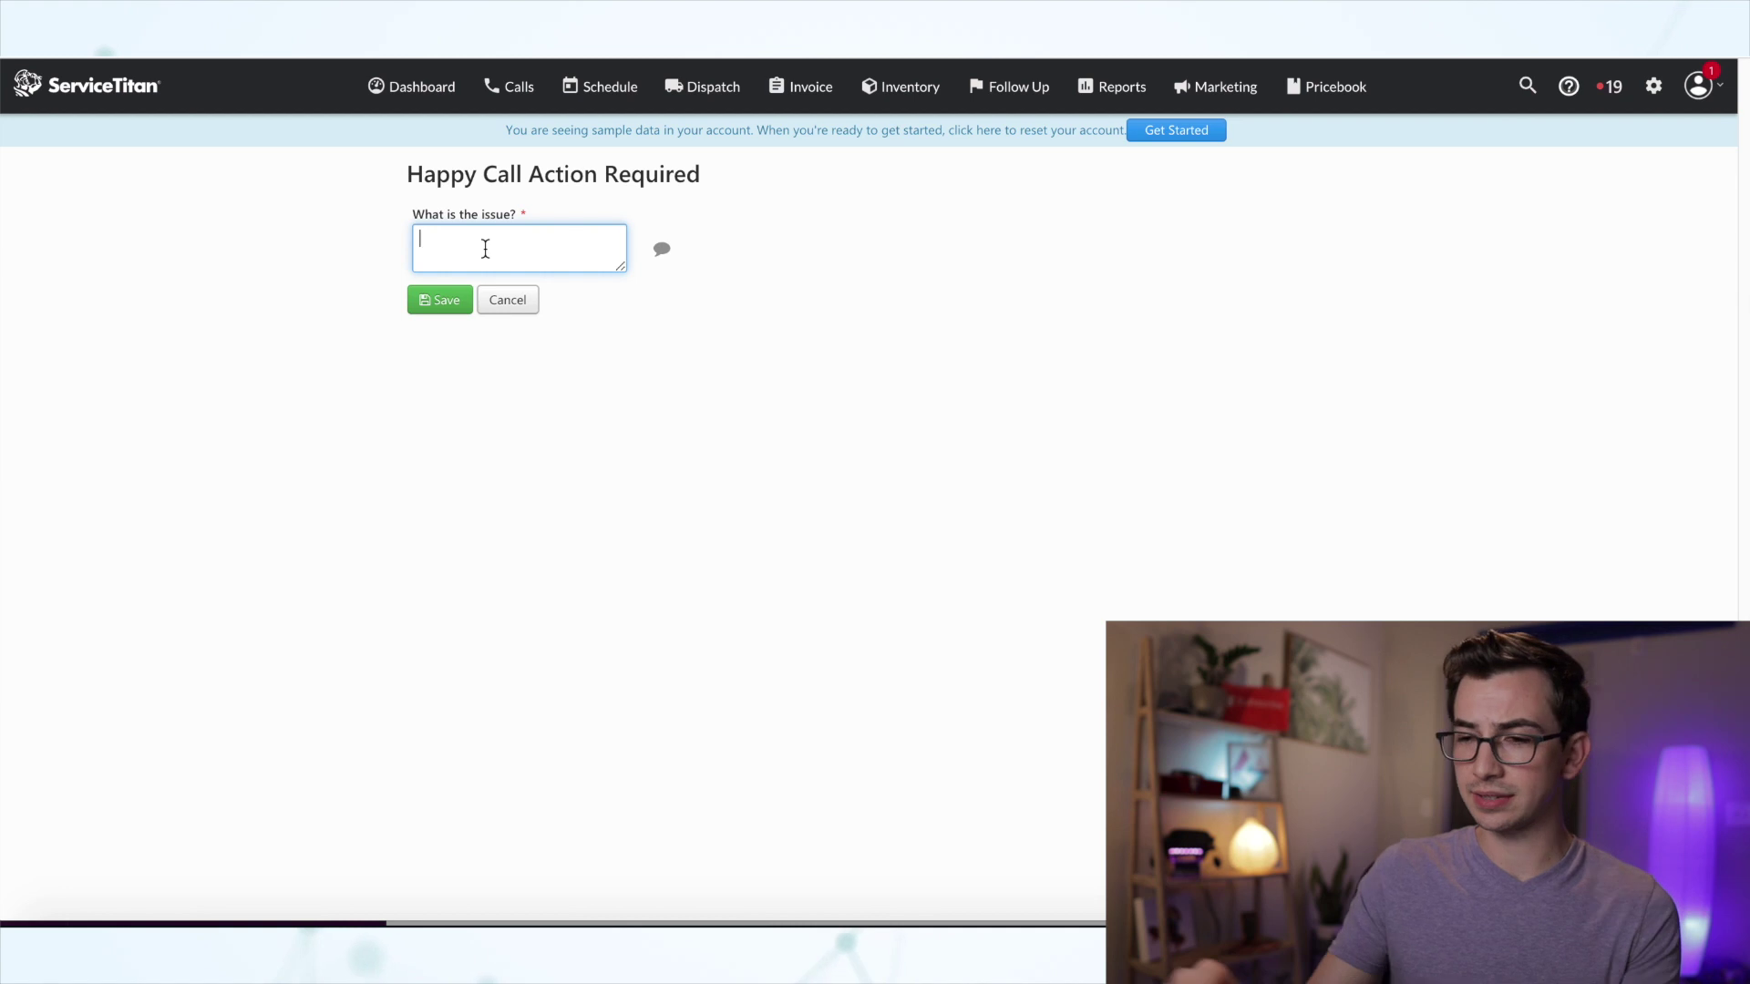
text(Client says technician left a mess)
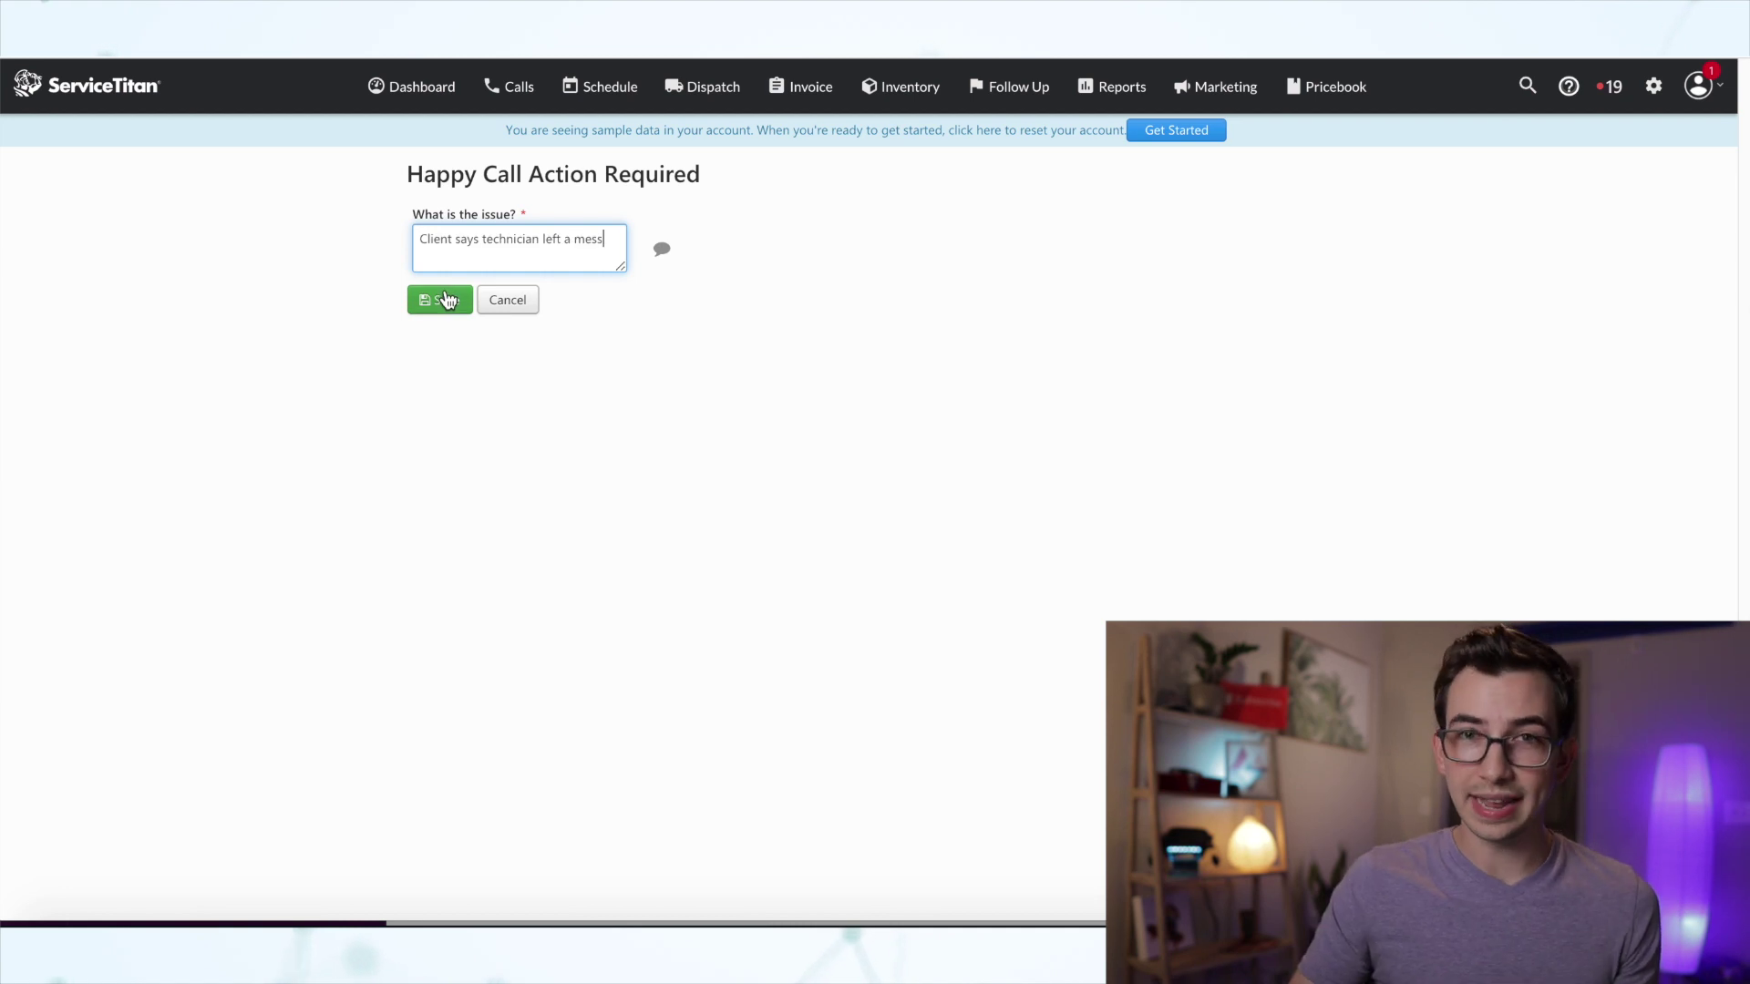
click(446, 298)
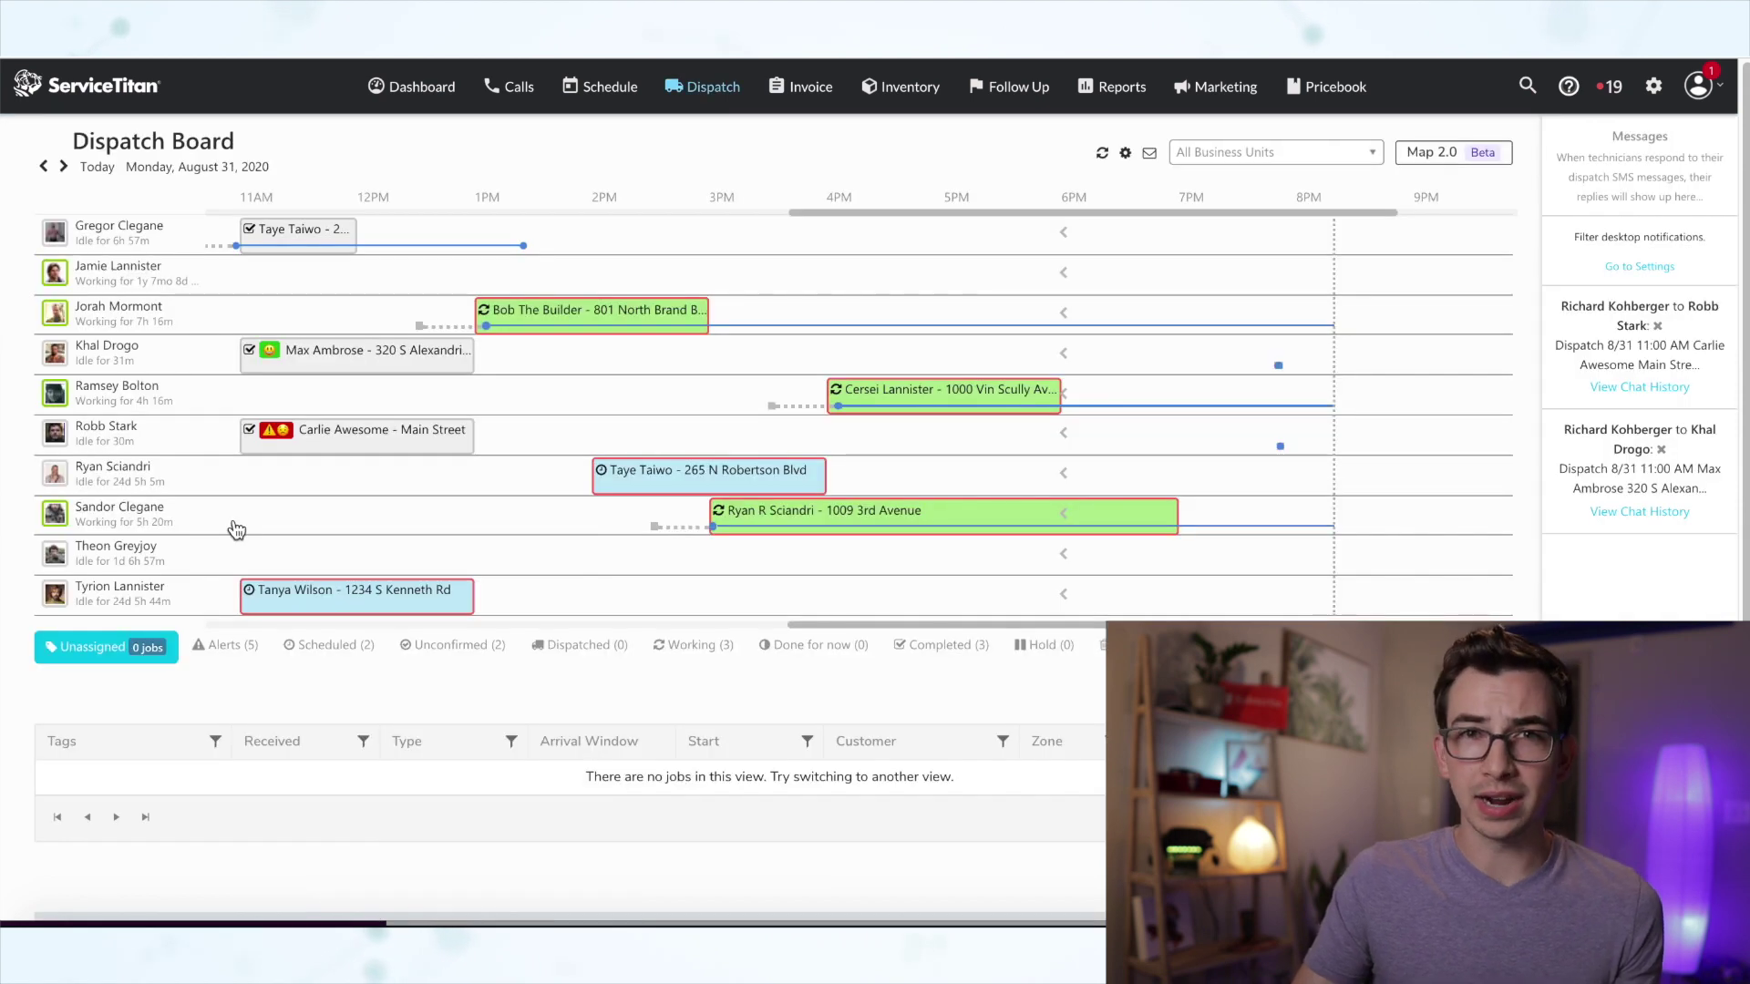
Step: Check the dummy type2 job card on the Dispatch Board for the red Happy Call Done (Action Required) warning tag
mouse_move(280, 453)
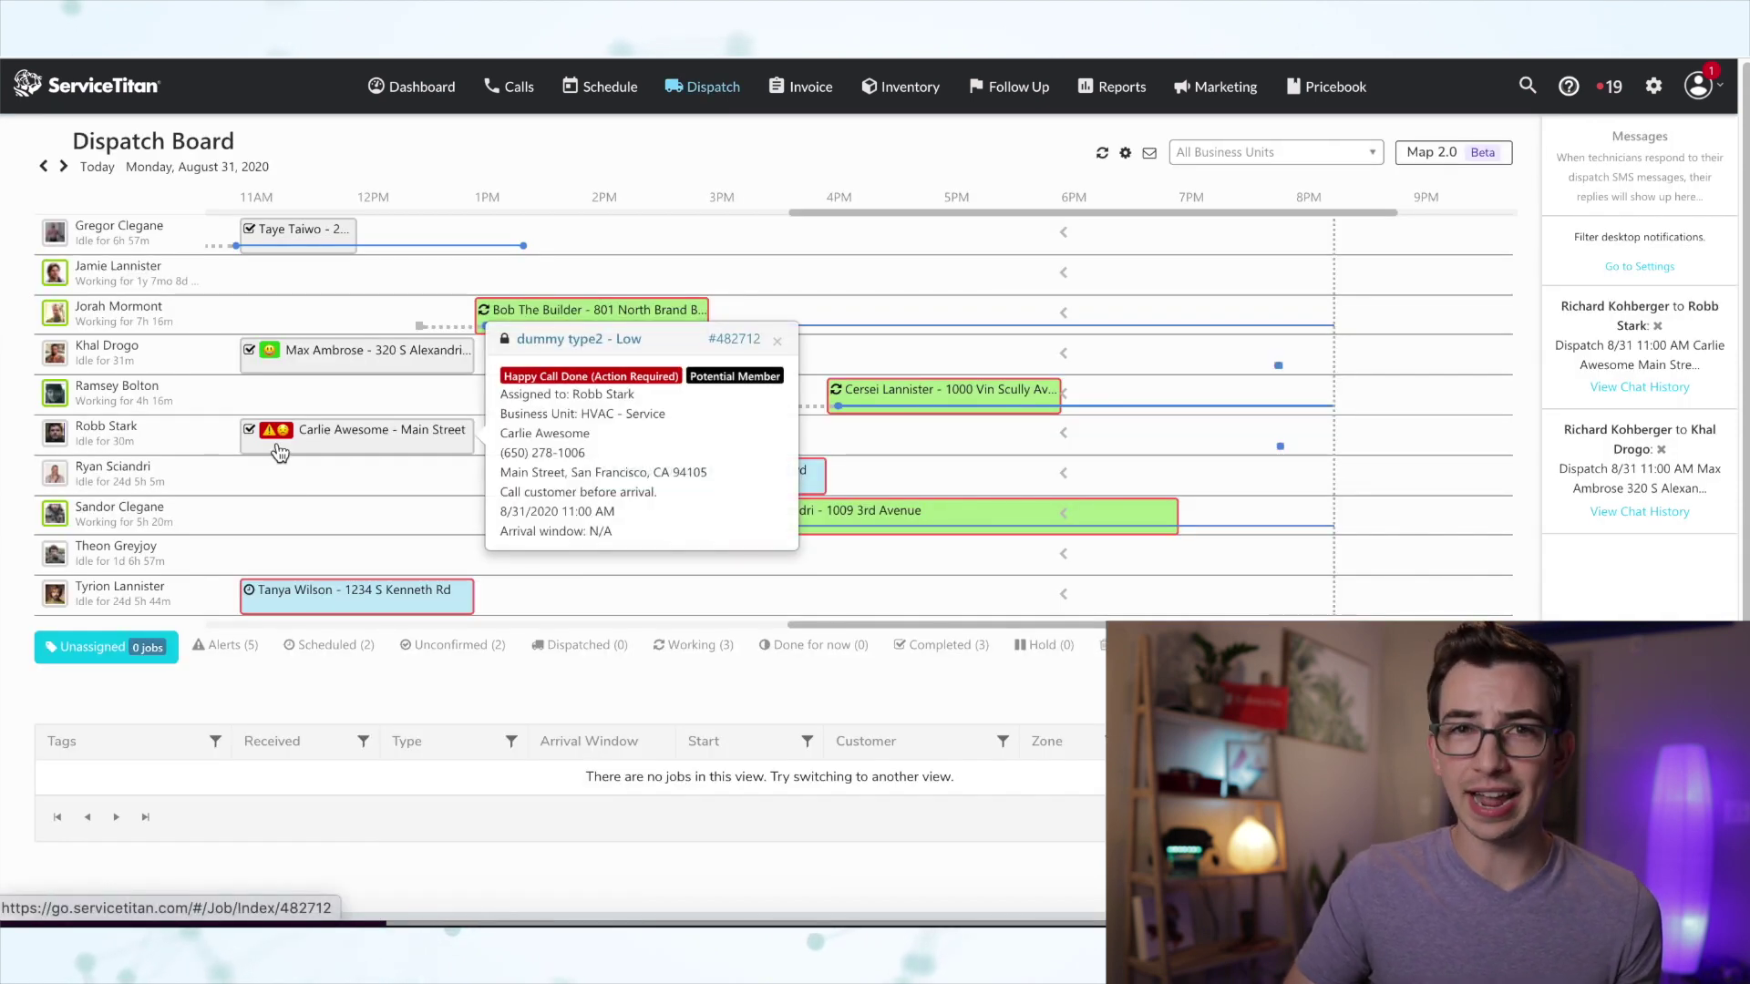